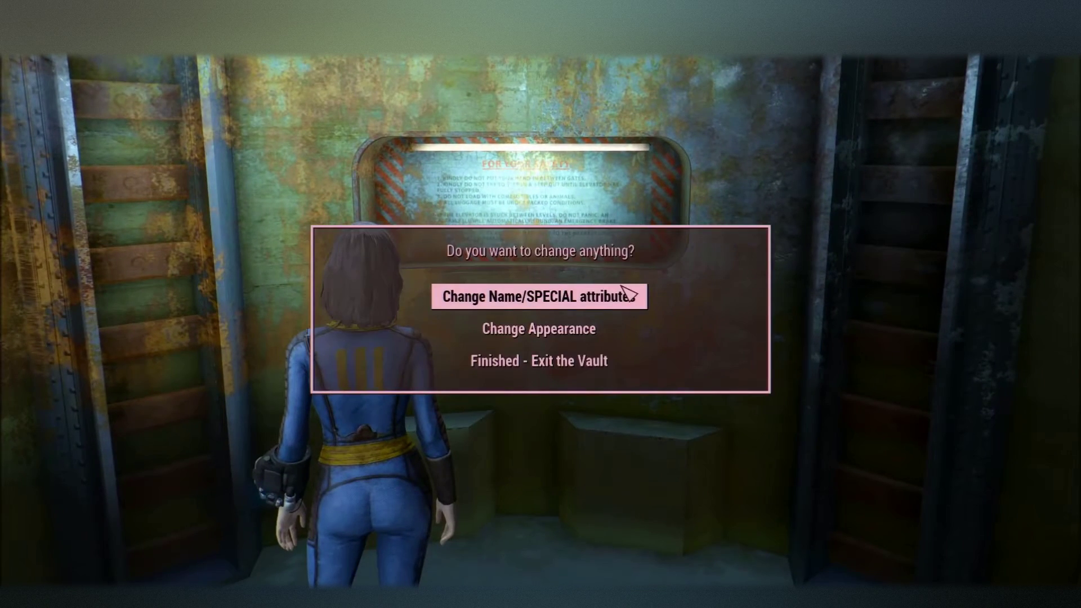
Rename the character to CAIT_A in the registration form and accept it
{"action": "left_click", "coordinate": [596, 304]}
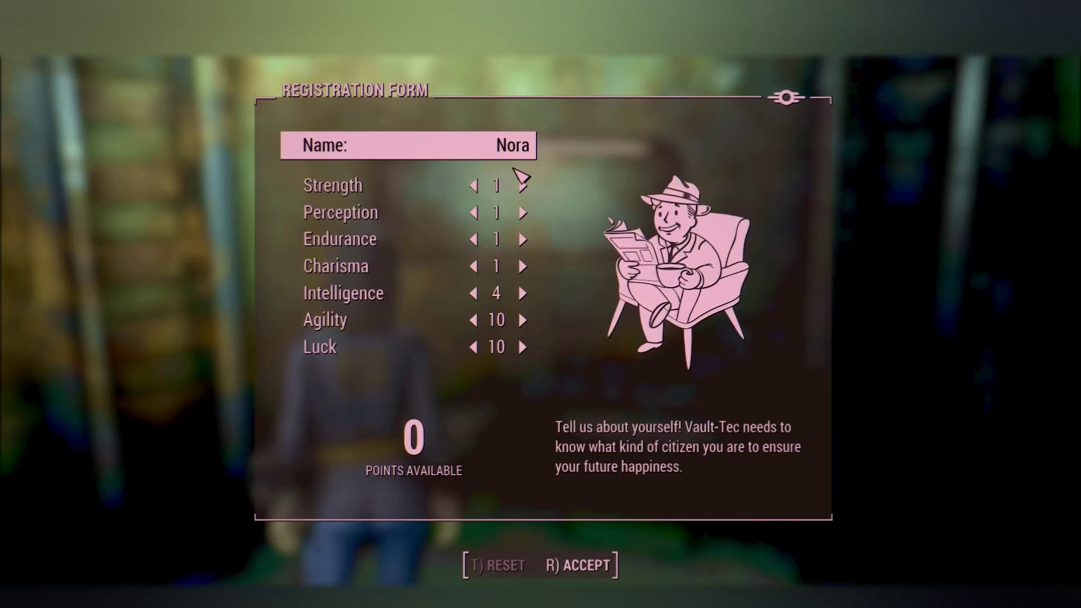
{"action": "key", "text": "BackSpace"}
{"action": "type", "text": "CAIT_A"}
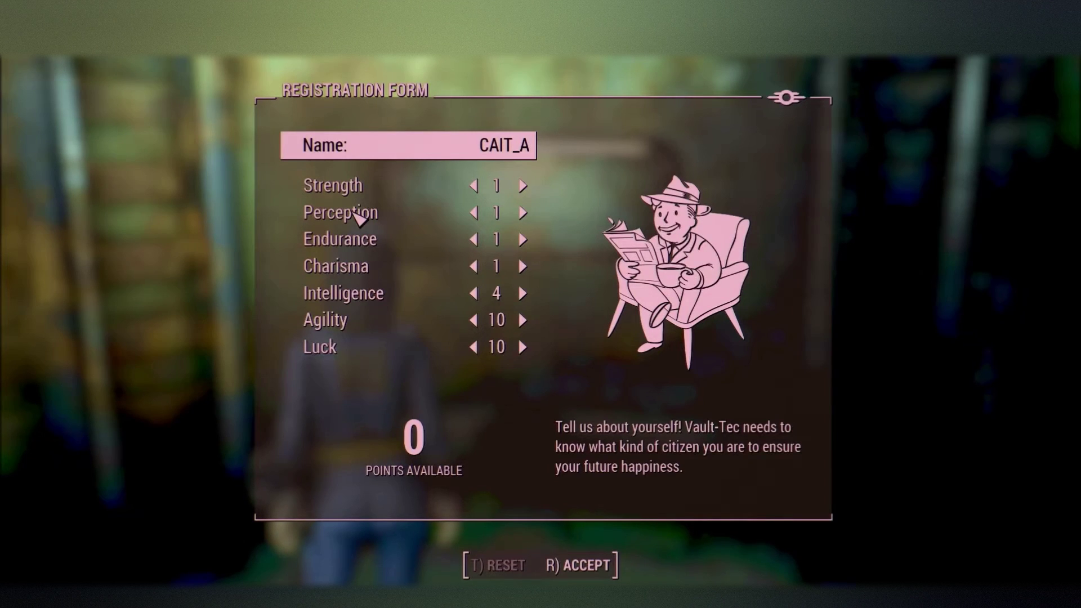
{"action": "key", "text": "Return"}
{"action": "key", "text": "r"}
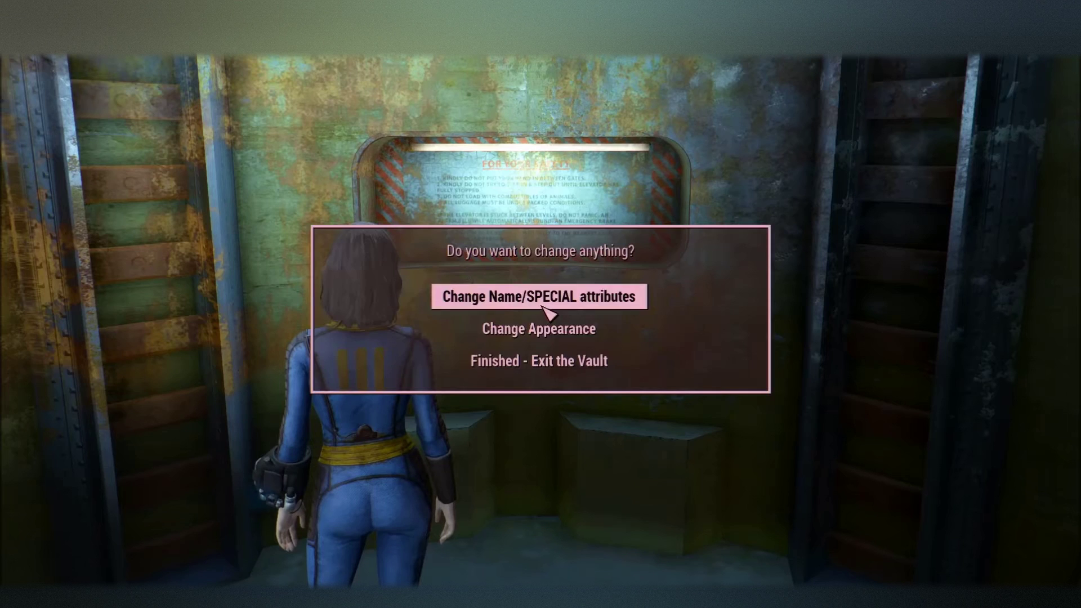
Change the character's appearance by applying the A_Cait face preset
{"action": "left_click", "coordinate": [581, 331]}
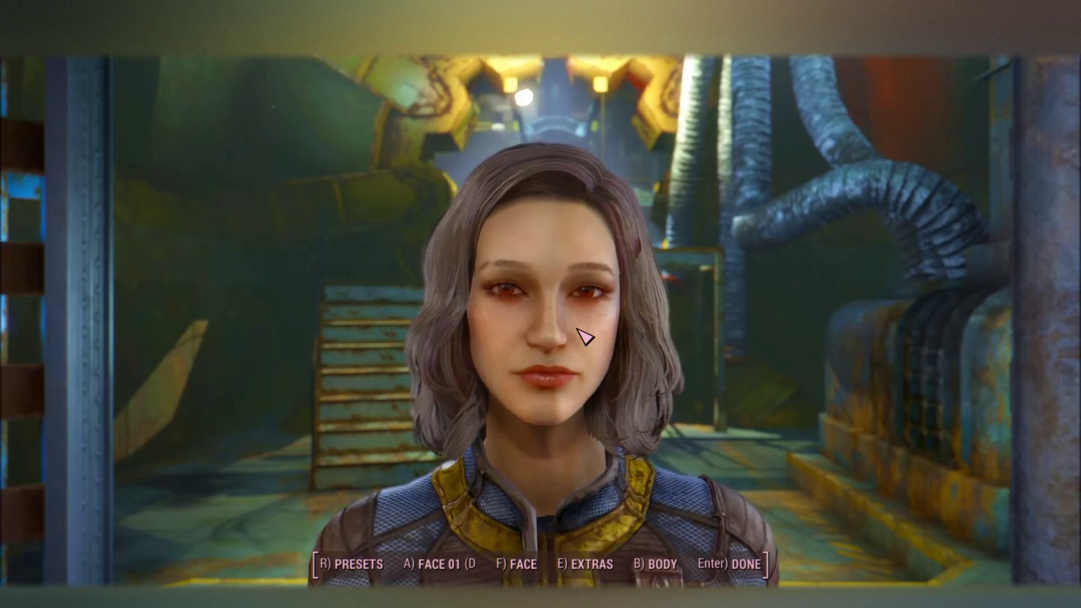
{"action": "key", "text": "r"}
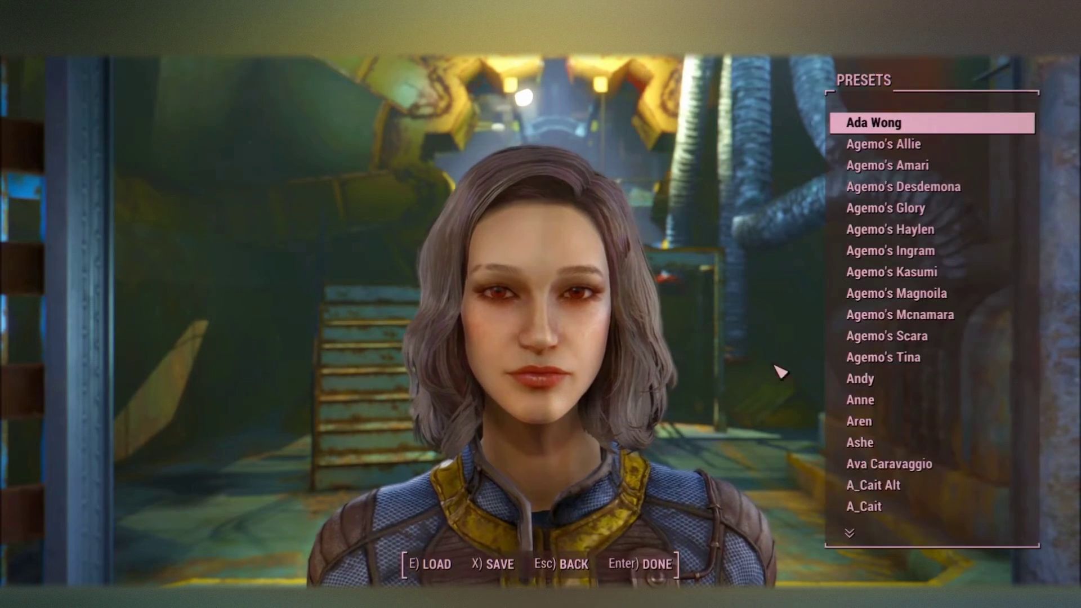
{"action": "left_click", "coordinate": [904, 508]}
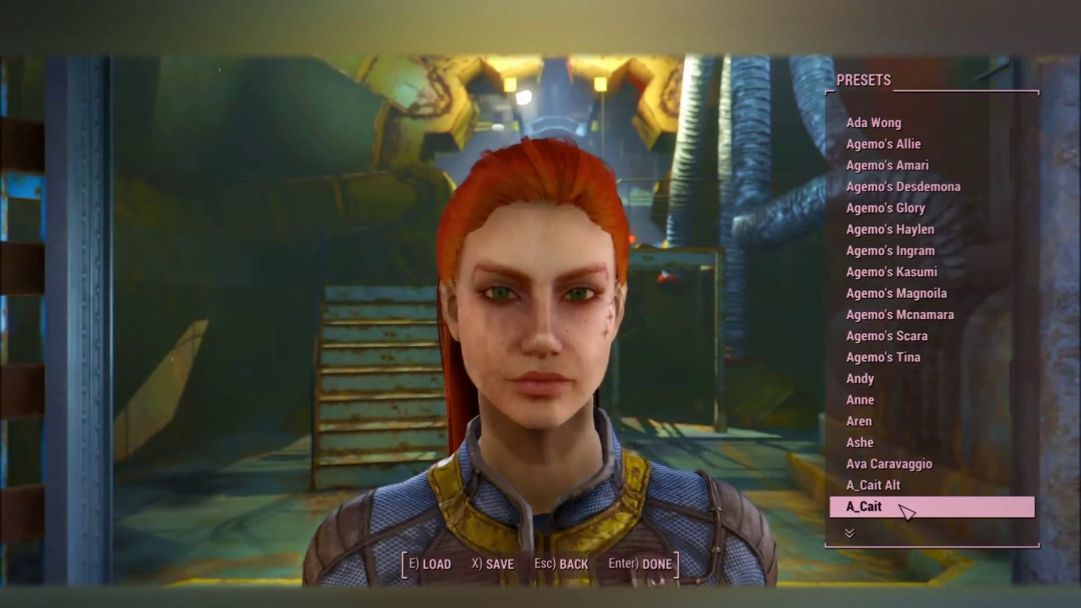
{"action": "key", "text": "Escape"}
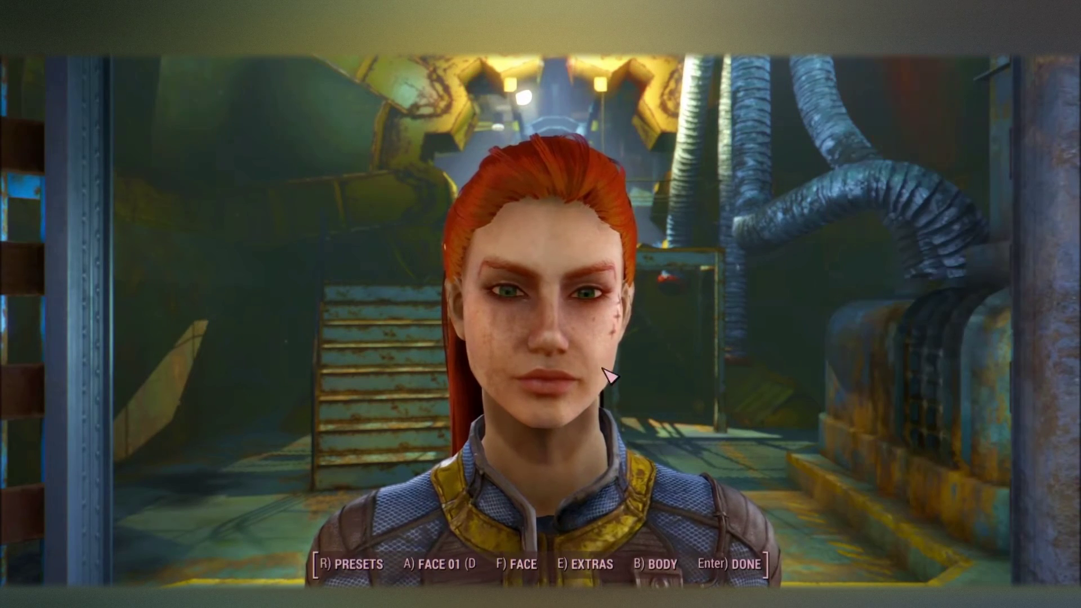
Check the character's face from the side, confirm the character, and finish by exiting the Vault
{"action": "left_click_drag", "start_coordinate": [486, 354], "coordinate": [316, 356]}
{"action": "left_click_drag", "start_coordinate": [416, 363], "coordinate": [616, 366]}
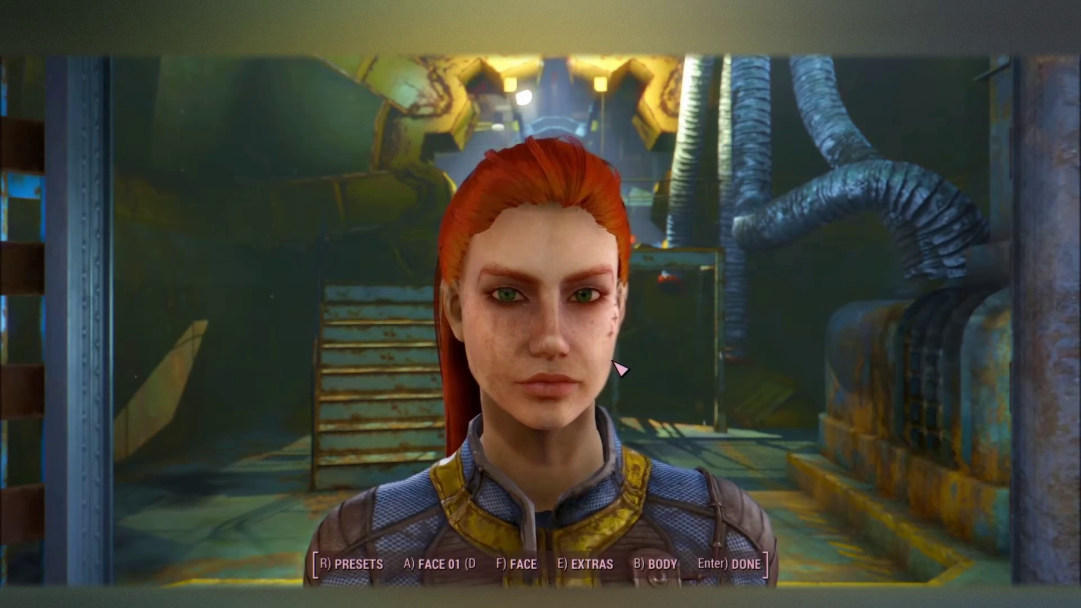
{"action": "key", "text": "Return"}
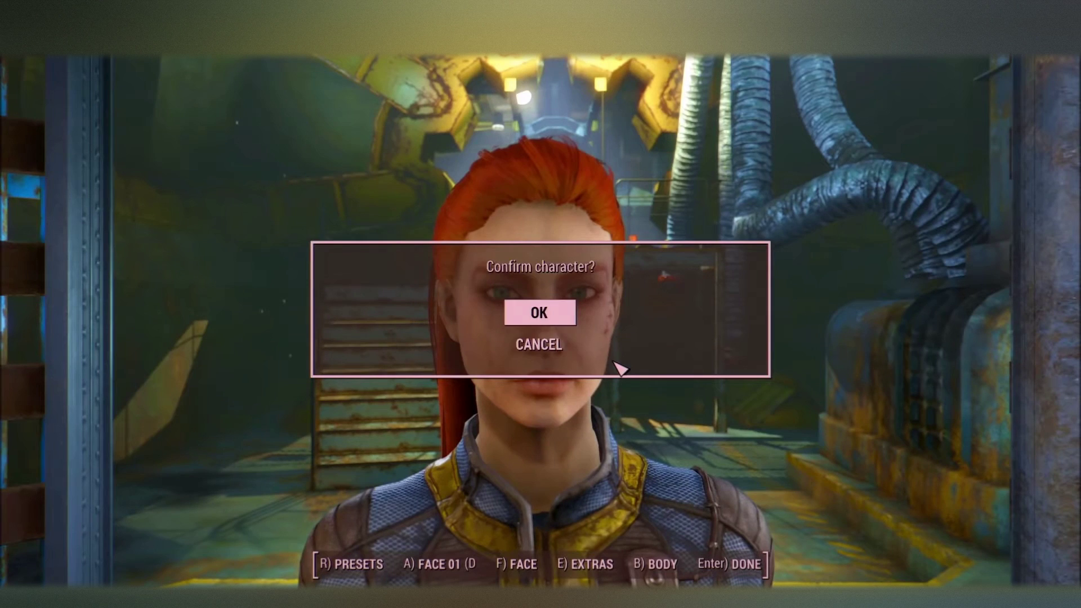
{"action": "left_click", "coordinate": [557, 311]}
{"action": "left_click", "coordinate": [563, 361]}
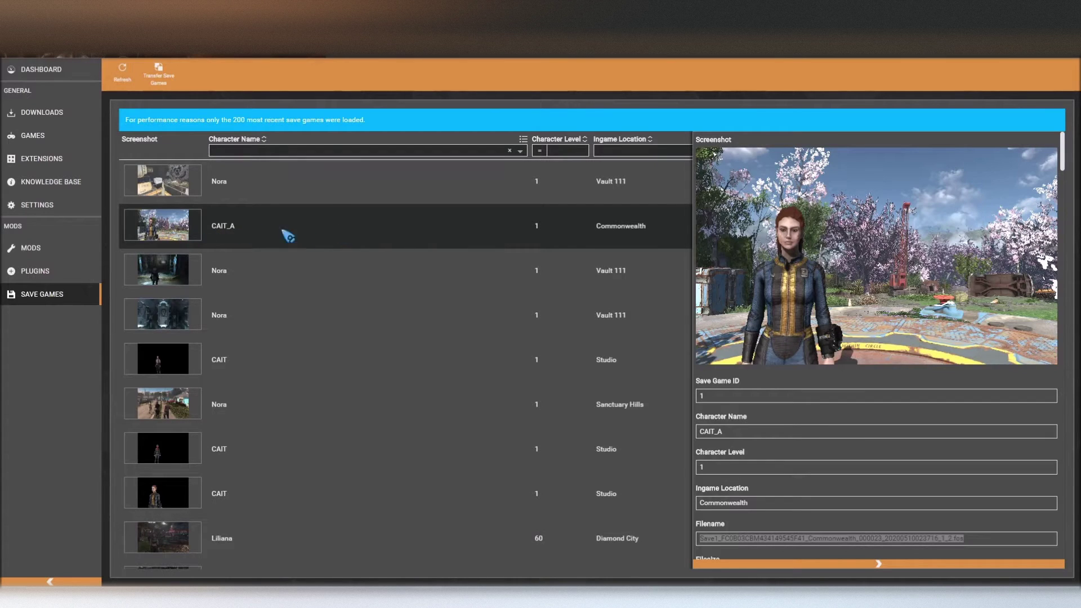
Switch to the mod manager's save games list, show the details of the CAIT_A save and select its filename
{"action": "left_click", "coordinate": [354, 227]}
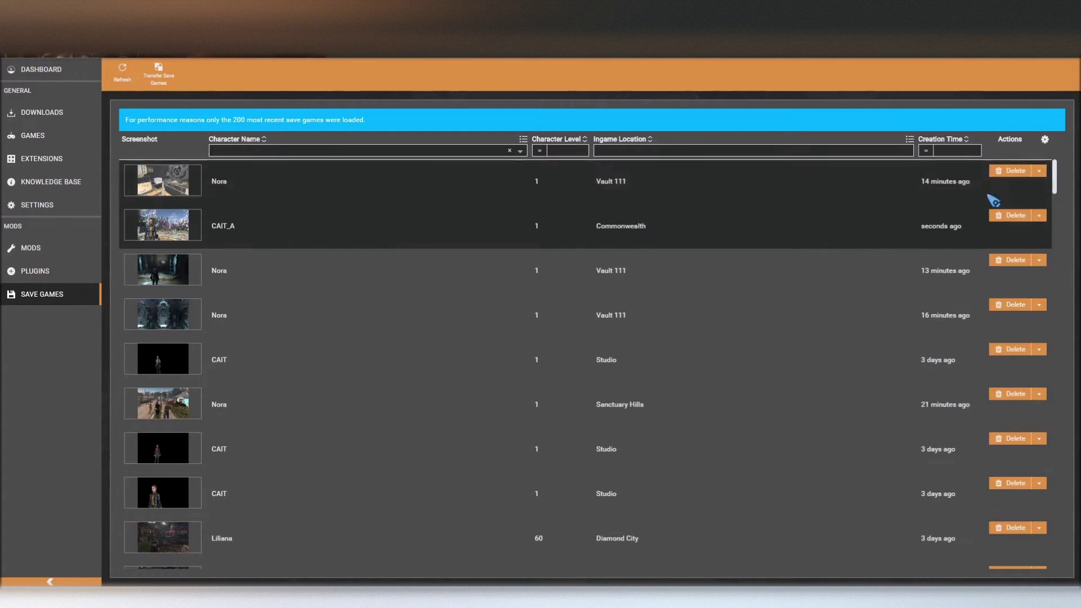
{"action": "left_click", "coordinate": [539, 236]}
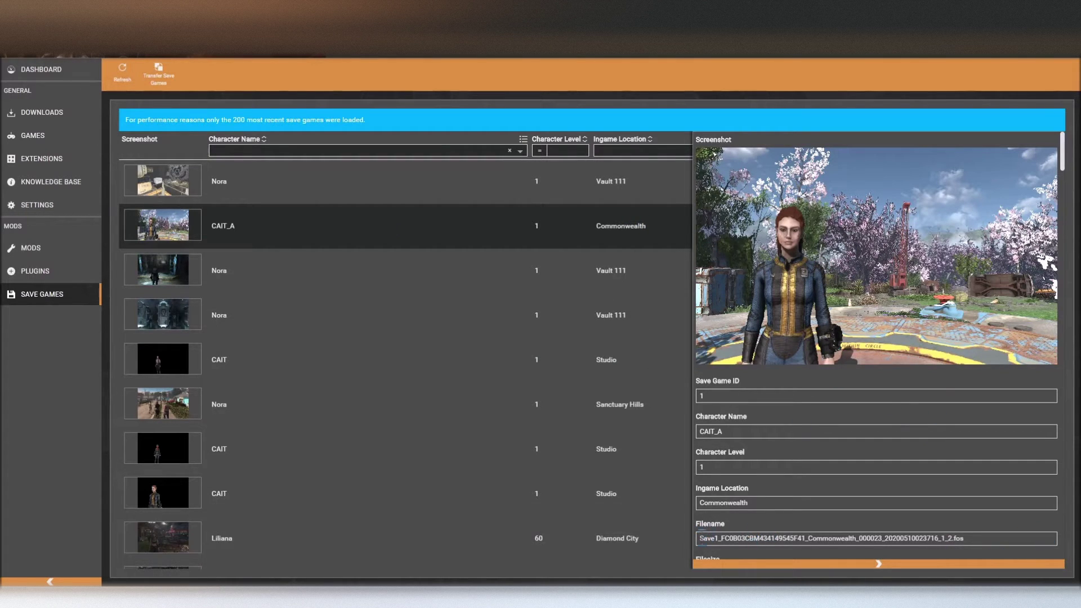
{"action": "double_click", "coordinate": [702, 538]}
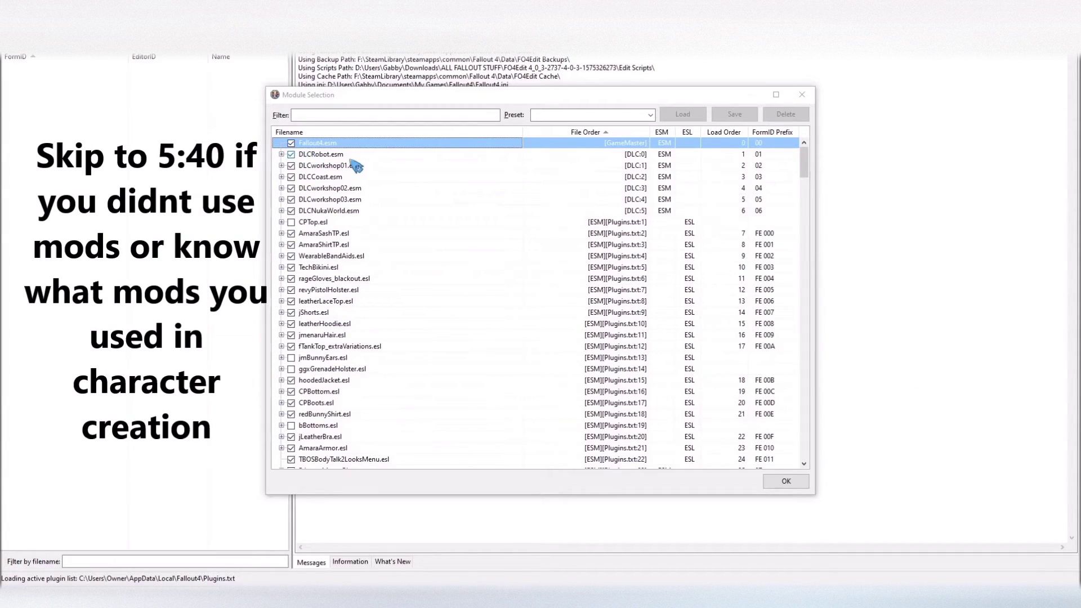
In FO4Edit, deselect all modules and load only Fallout4.esm
{"action": "right_click", "coordinate": [352, 164]}
{"action": "left_click", "coordinate": [383, 179]}
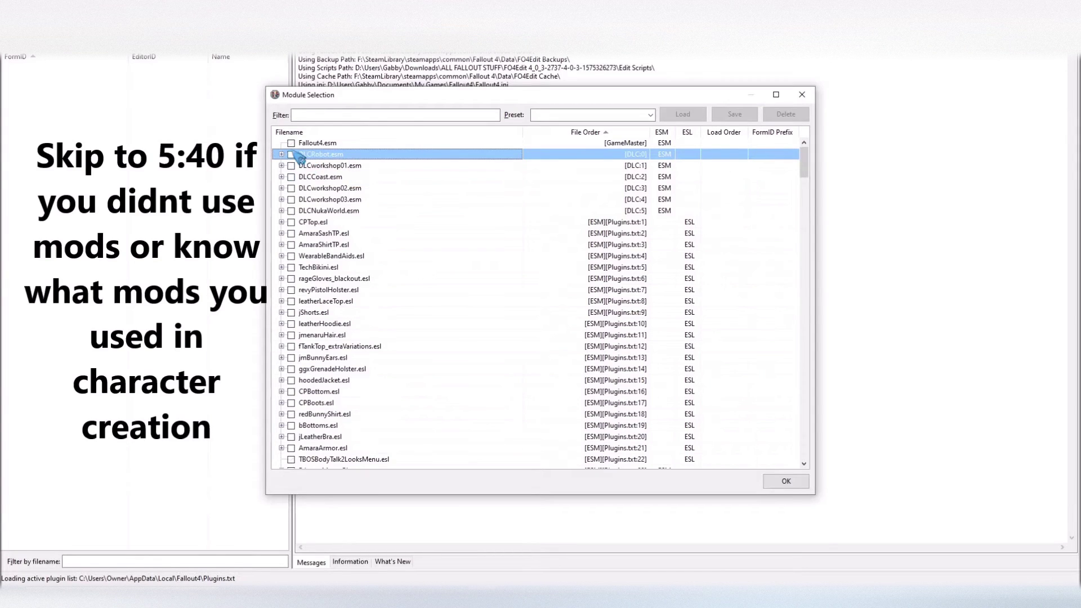
{"action": "left_click", "coordinate": [292, 144]}
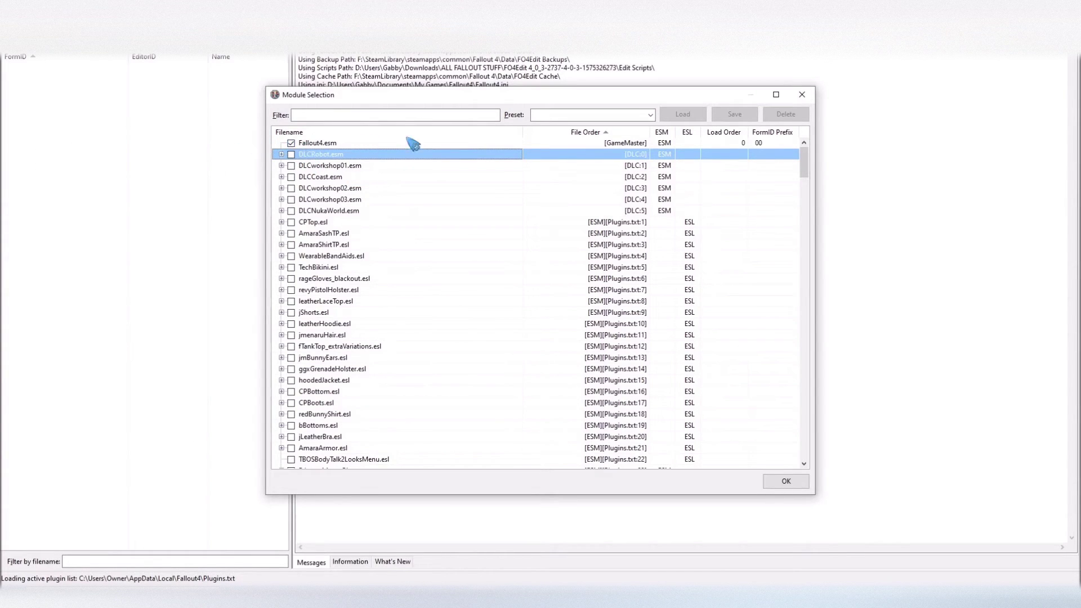
{"action": "left_click", "coordinate": [787, 483]}
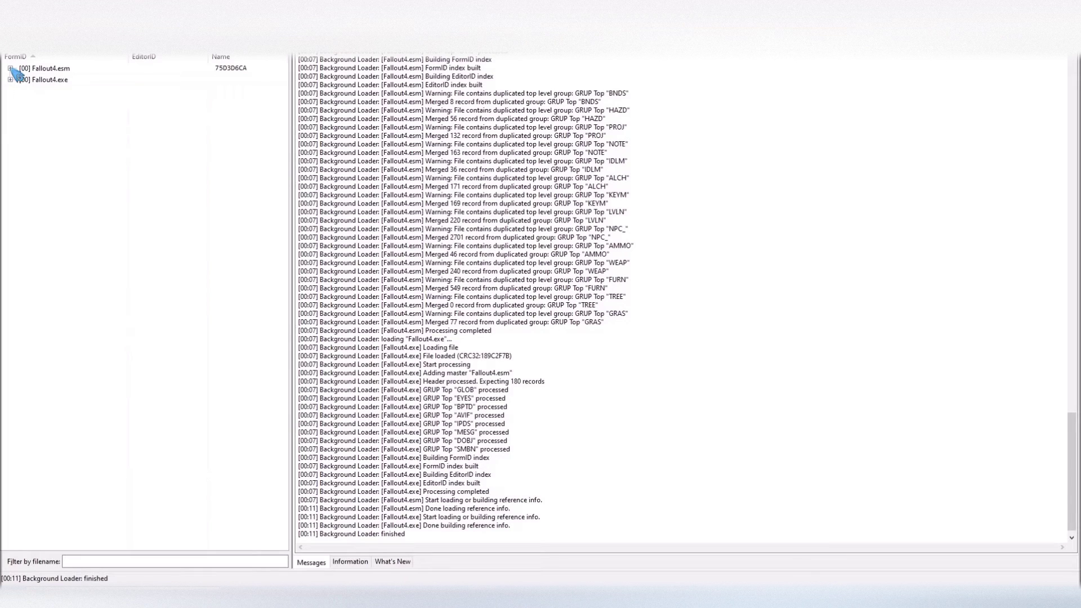
Expand Fallout4.esm and its Non-Player Character (Actor) record group
{"action": "left_click", "coordinate": [11, 68]}
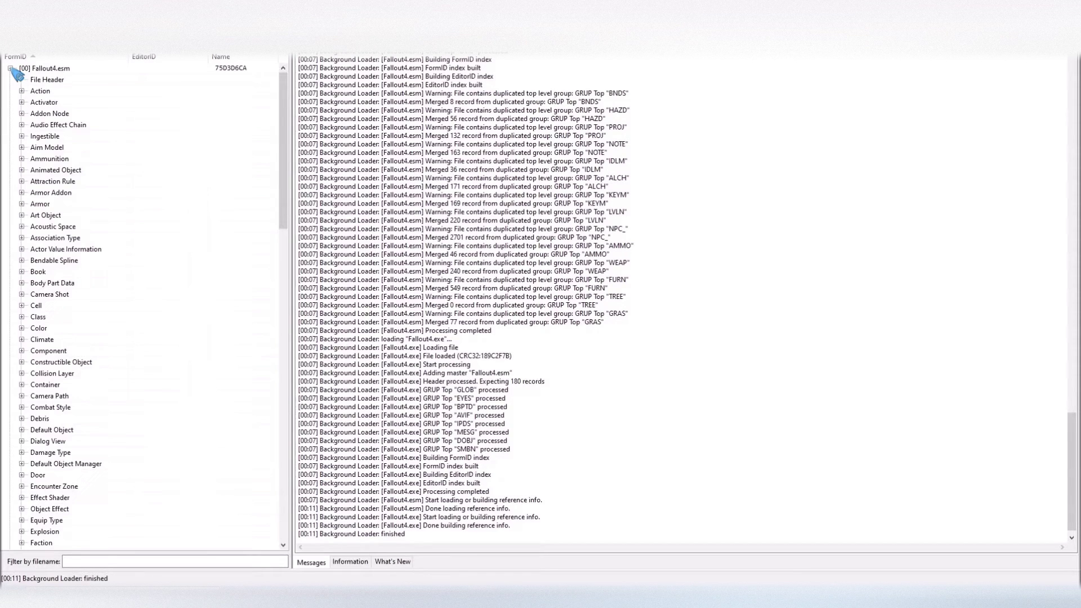
{"action": "scroll", "coordinate": [132, 268], "scroll_direction": "down", "scroll_amount": 20}
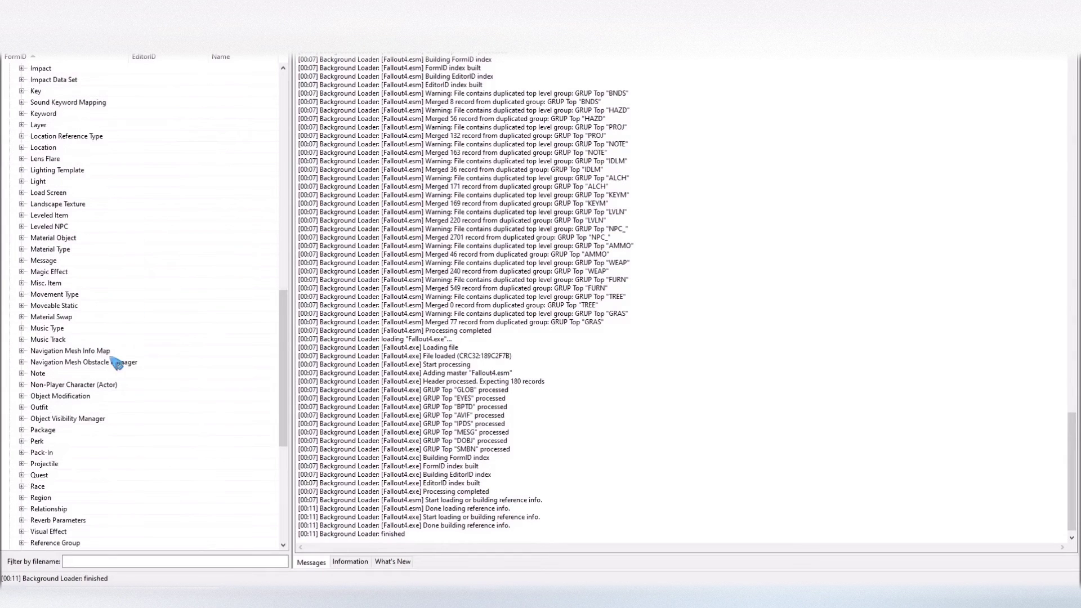
{"action": "scroll", "coordinate": [110, 361], "scroll_direction": "down", "scroll_amount": 3}
{"action": "scroll", "coordinate": [116, 387], "scroll_direction": "down", "scroll_amount": 5}
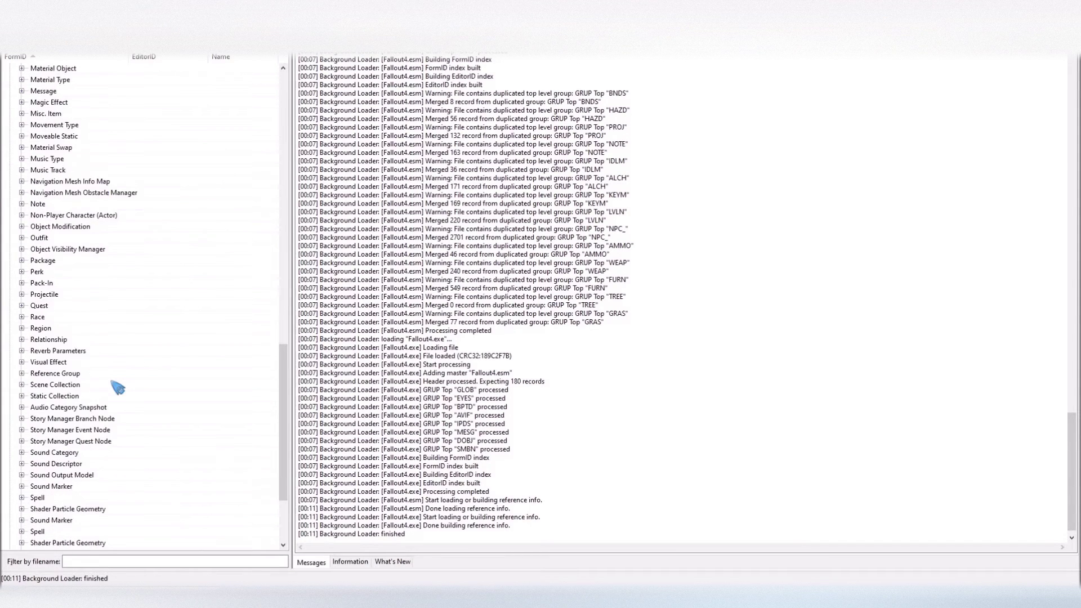
{"action": "scroll", "coordinate": [138, 393], "scroll_direction": "up", "scroll_amount": 6}
{"action": "scroll", "coordinate": [138, 393], "scroll_direction": "up", "scroll_amount": 6}
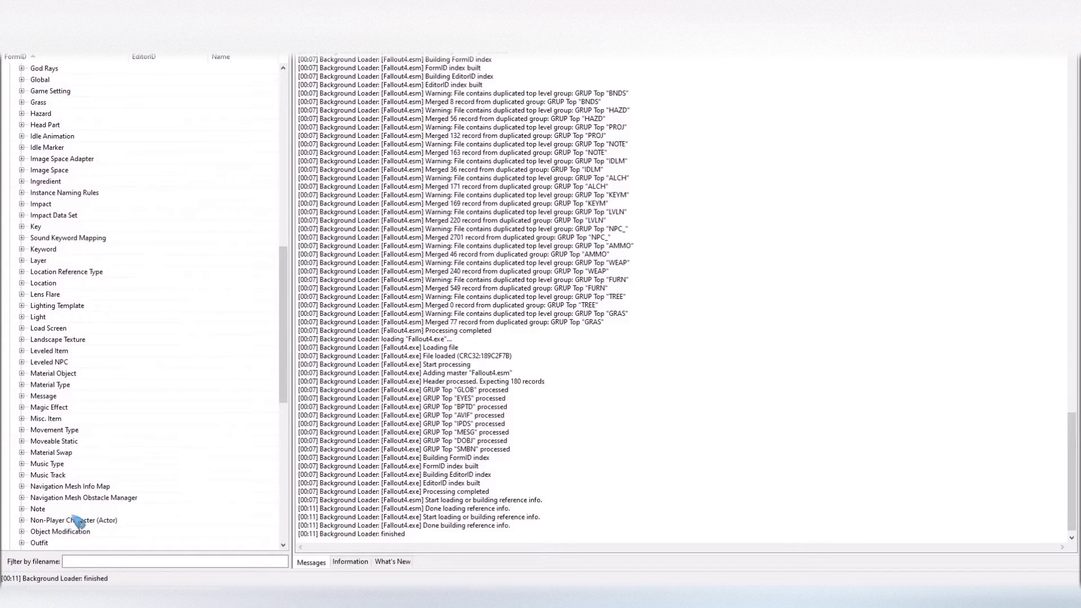
{"action": "left_click", "coordinate": [21, 521]}
Find the CompanionCait record among the non-player character records and open it
{"action": "scroll", "coordinate": [164, 440], "scroll_direction": "down", "scroll_amount": 3}
{"action": "scroll", "coordinate": [141, 186], "scroll_direction": "up", "scroll_amount": 4}
{"action": "scroll", "coordinate": [181, 186], "scroll_direction": "down", "scroll_amount": 13}
{"action": "scroll", "coordinate": [169, 388], "scroll_direction": "down", "scroll_amount": 20}
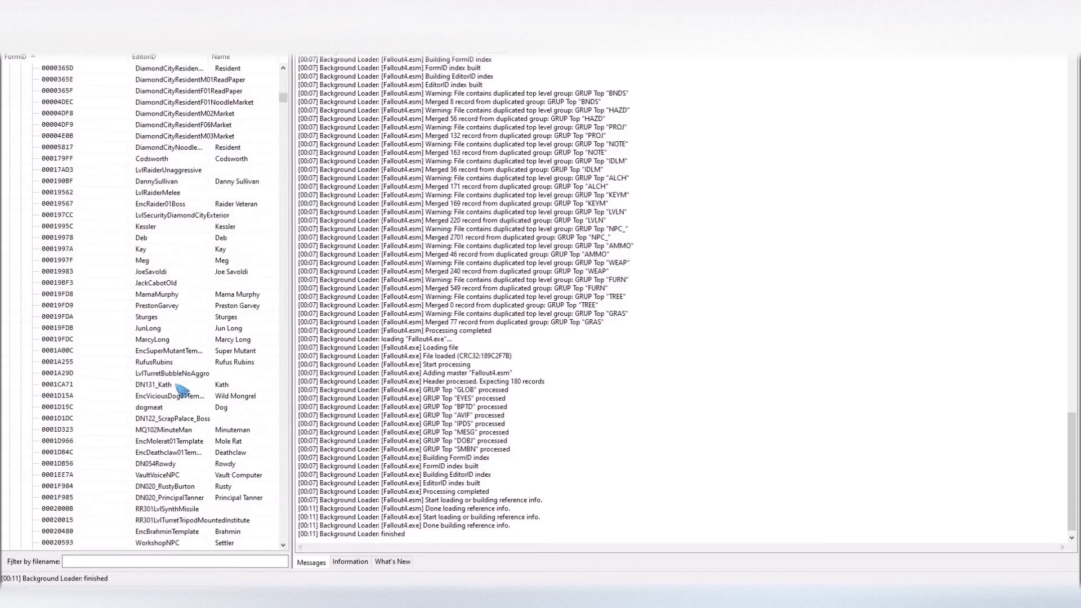
{"action": "scroll", "coordinate": [172, 372], "scroll_direction": "down", "scroll_amount": 9}
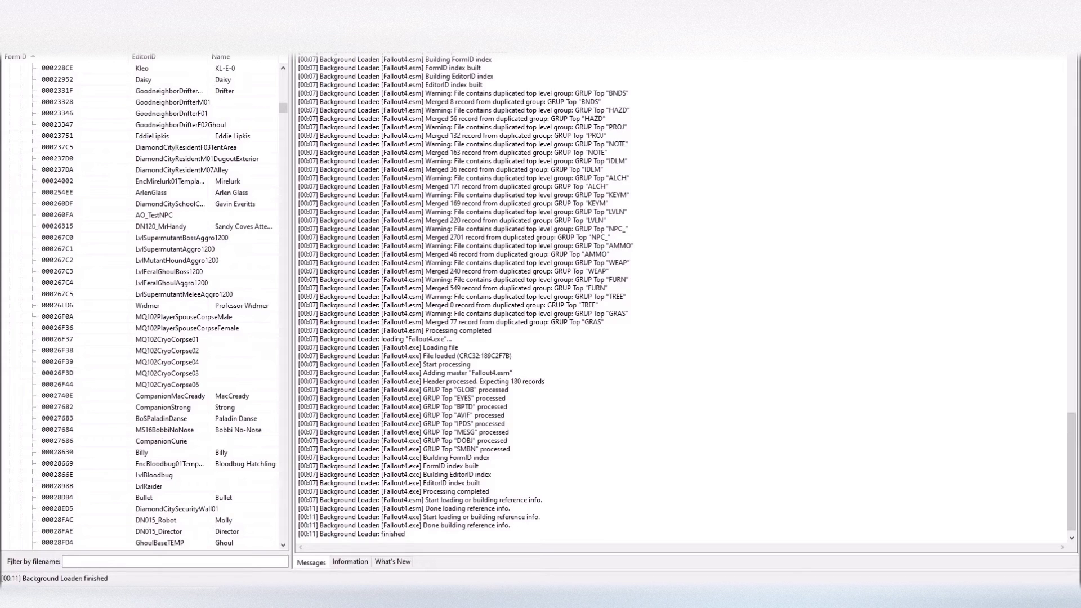
{"action": "key", "text": "Return"}
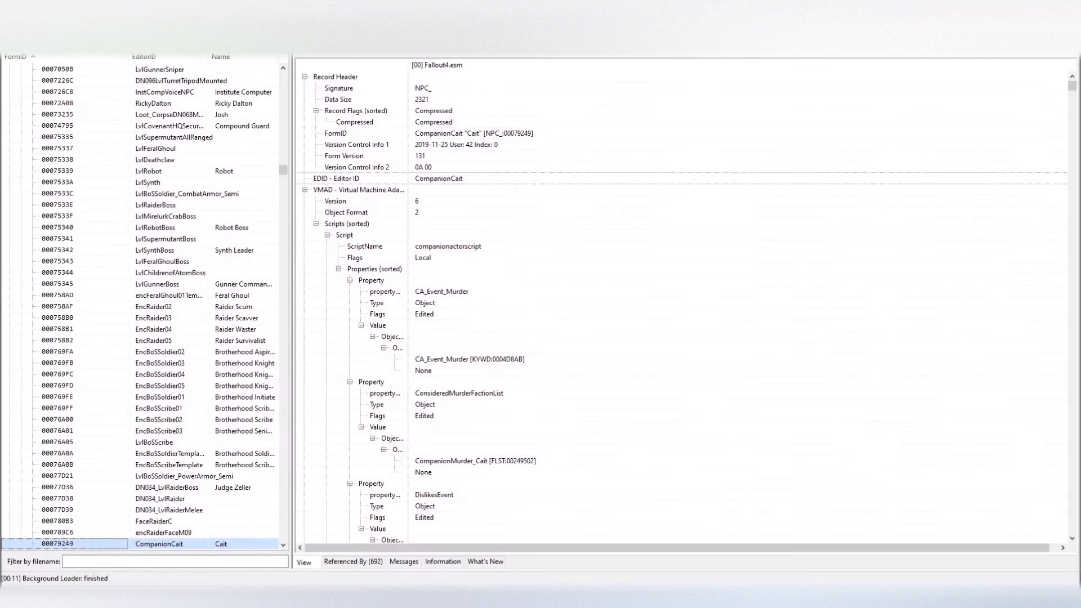
{"action": "scroll", "coordinate": [185, 434], "scroll_direction": "down", "scroll_amount": 3}
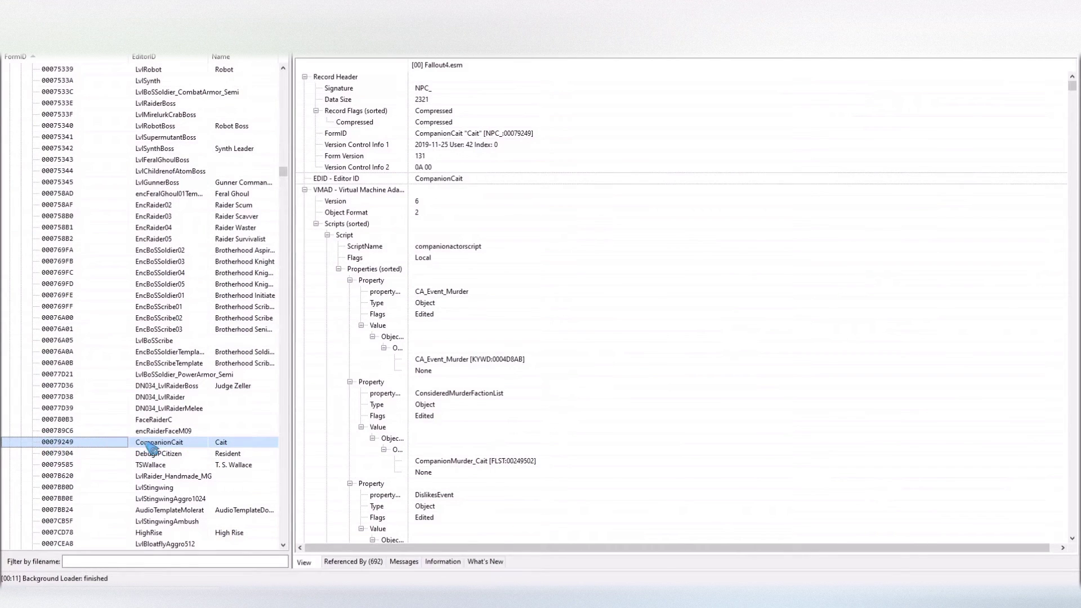
Copy the CompanionCait record as an override into a new plain .esp file named CaitMod
{"action": "right_click", "coordinate": [146, 444]}
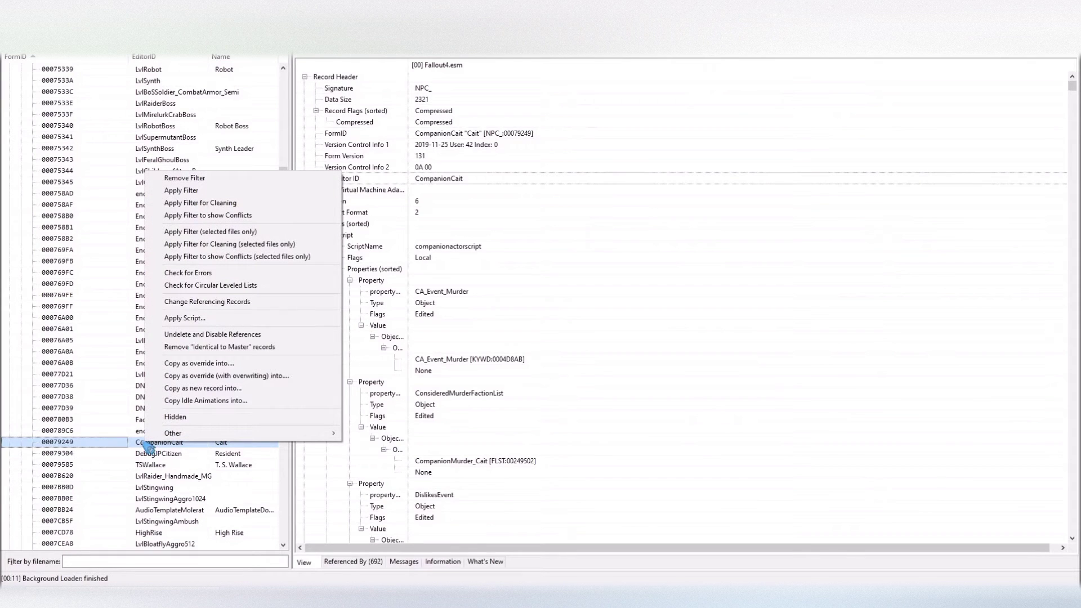
{"action": "left_click", "coordinate": [212, 365]}
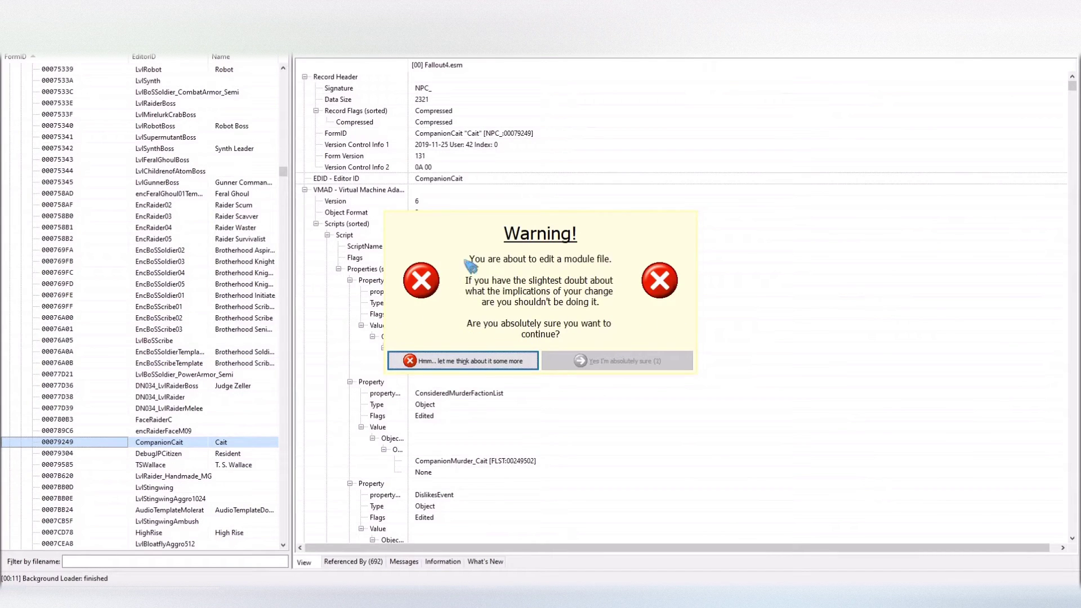
{"action": "left_click", "coordinate": [643, 364]}
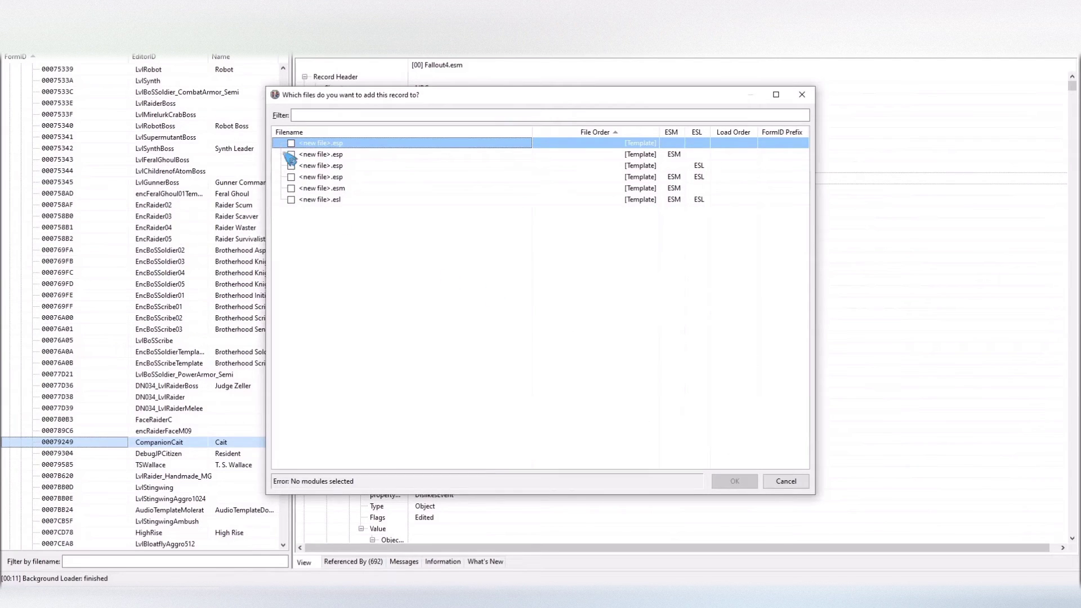
{"action": "left_click", "coordinate": [291, 144]}
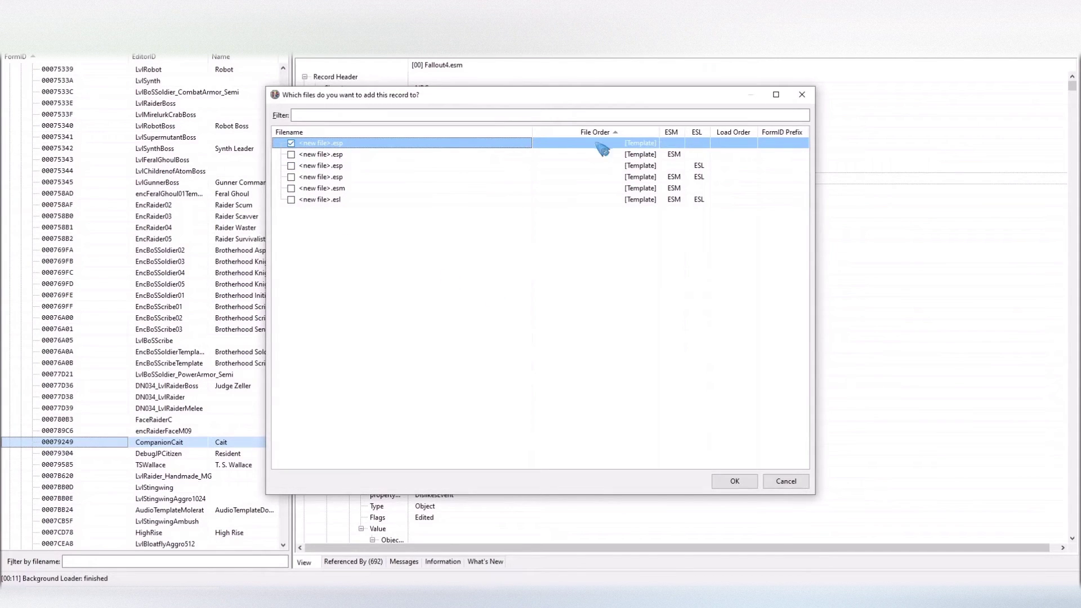
{"action": "left_click", "coordinate": [735, 482]}
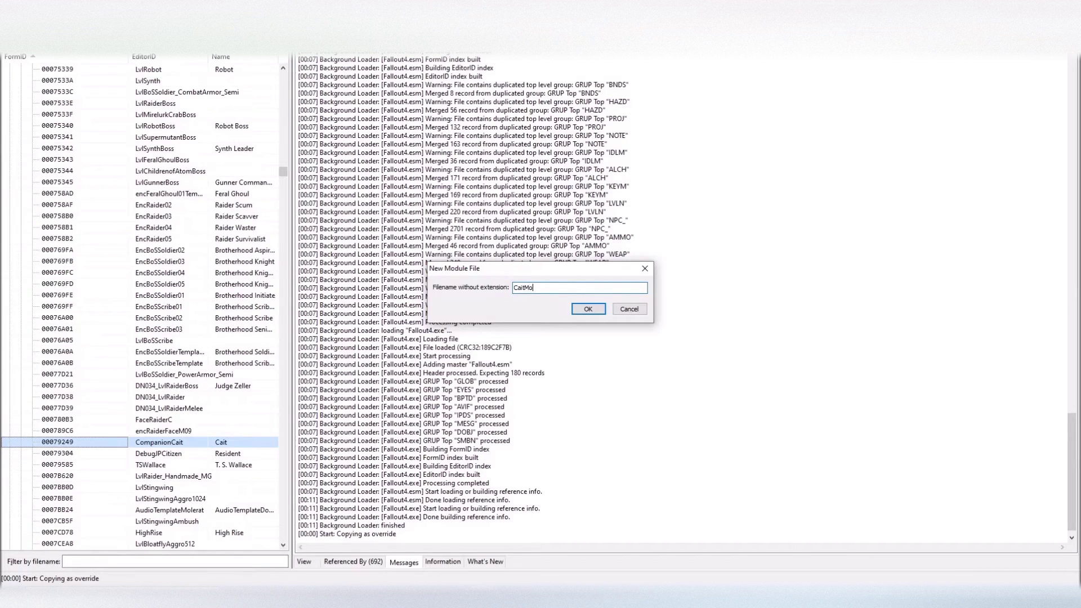
{"action": "left_click", "coordinate": [587, 309]}
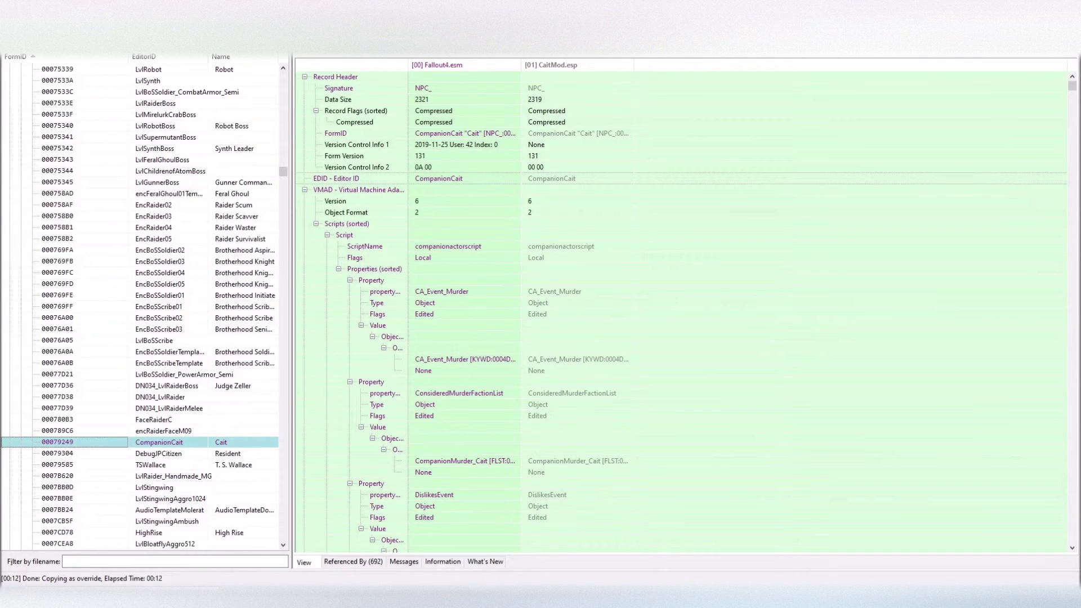
Save CaitMod.esp without backing up plugins, and select the file in File Explorer's search results for the Data folder
{"action": "left_click", "coordinate": [1068, 7]}
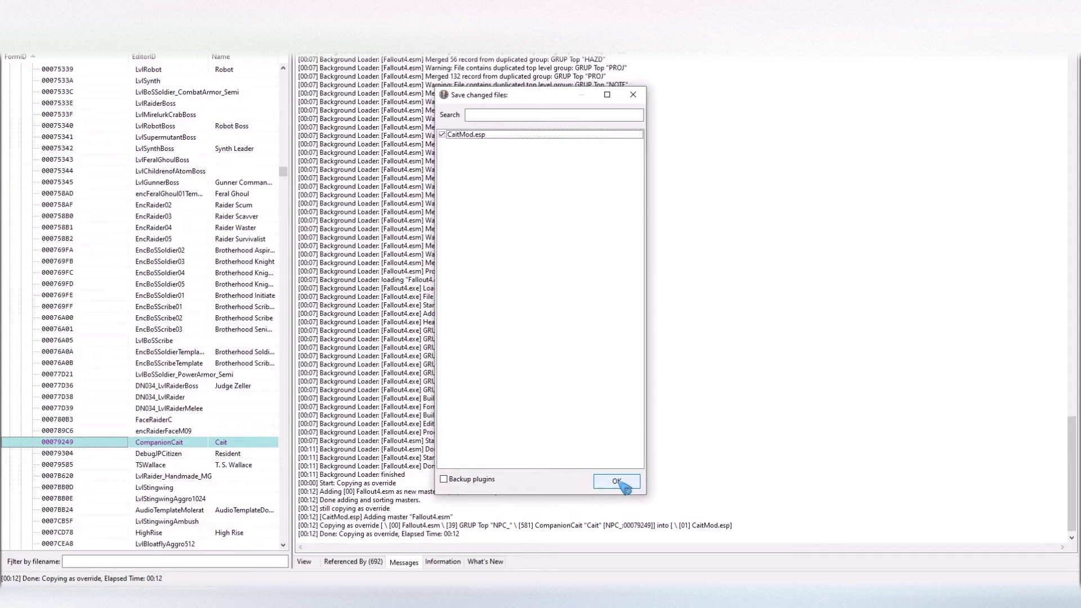
{"action": "left_click", "coordinate": [619, 484]}
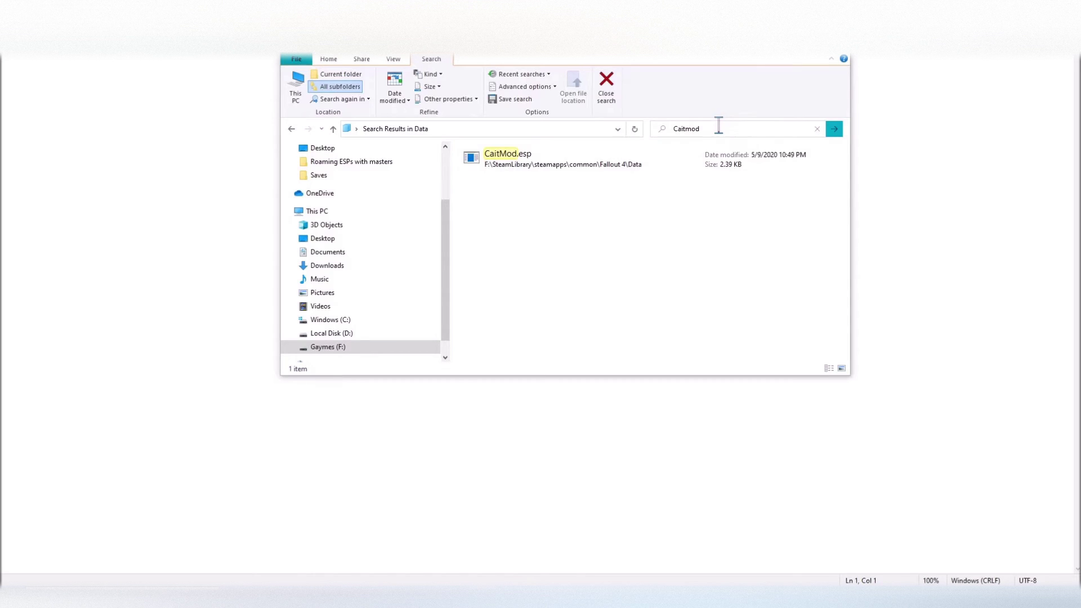
{"action": "left_click", "coordinate": [569, 168]}
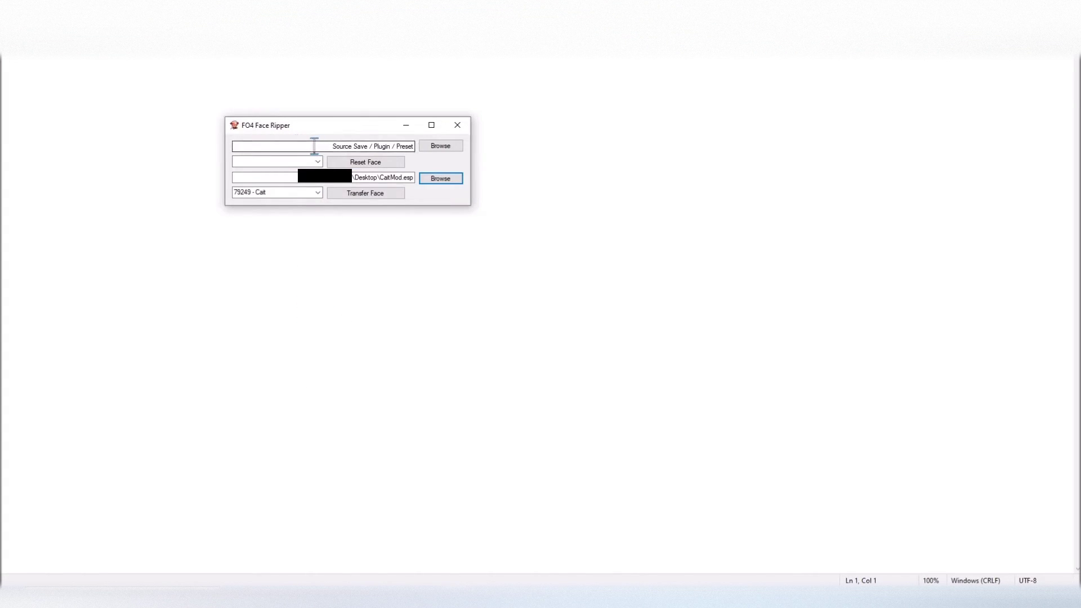
{"action": "left_click_drag", "start_coordinate": [319, 149], "coordinate": [405, 146]}
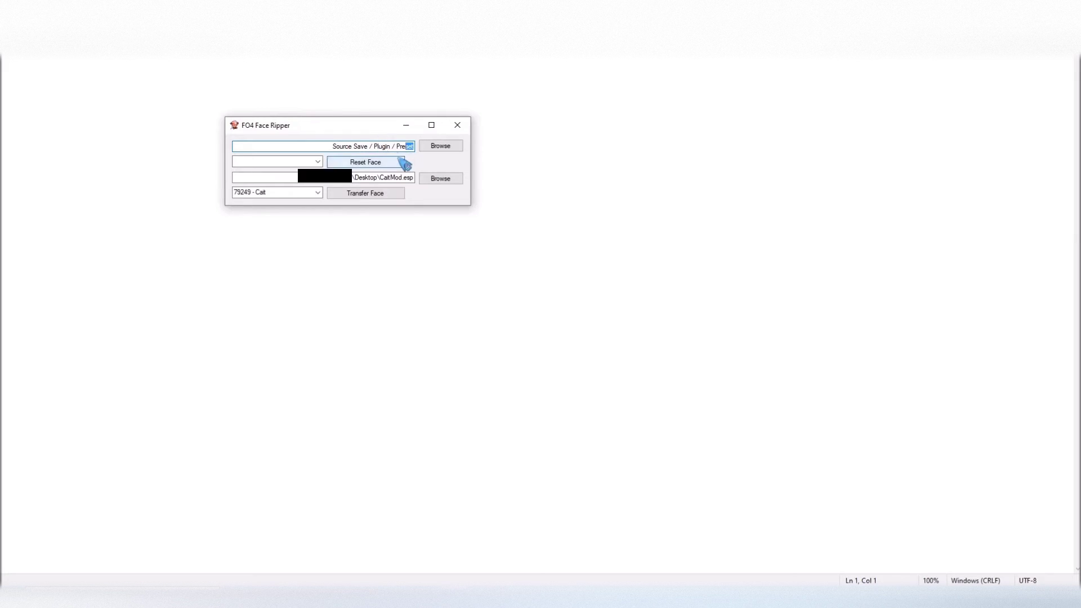
{"action": "left_click", "coordinate": [303, 171]}
{"action": "left_click_drag", "start_coordinate": [304, 175], "coordinate": [355, 174]}
{"action": "left_click", "coordinate": [354, 174]}
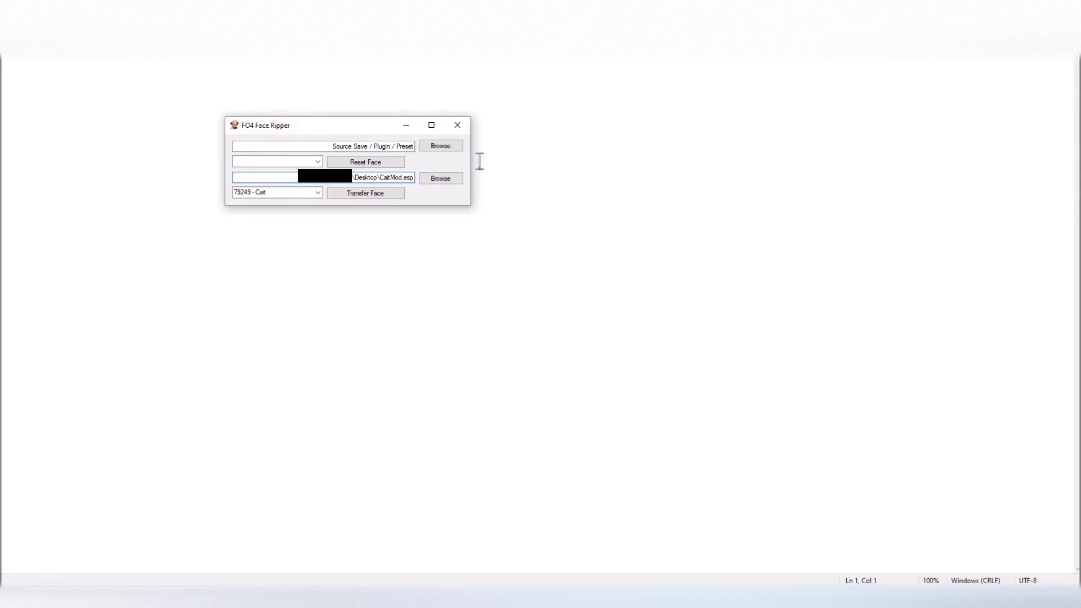
Copy the CAIT_A save game's filename from Vortex and load that save as the source in FO4 Face Ripper
{"action": "left_click", "coordinate": [401, 583]}
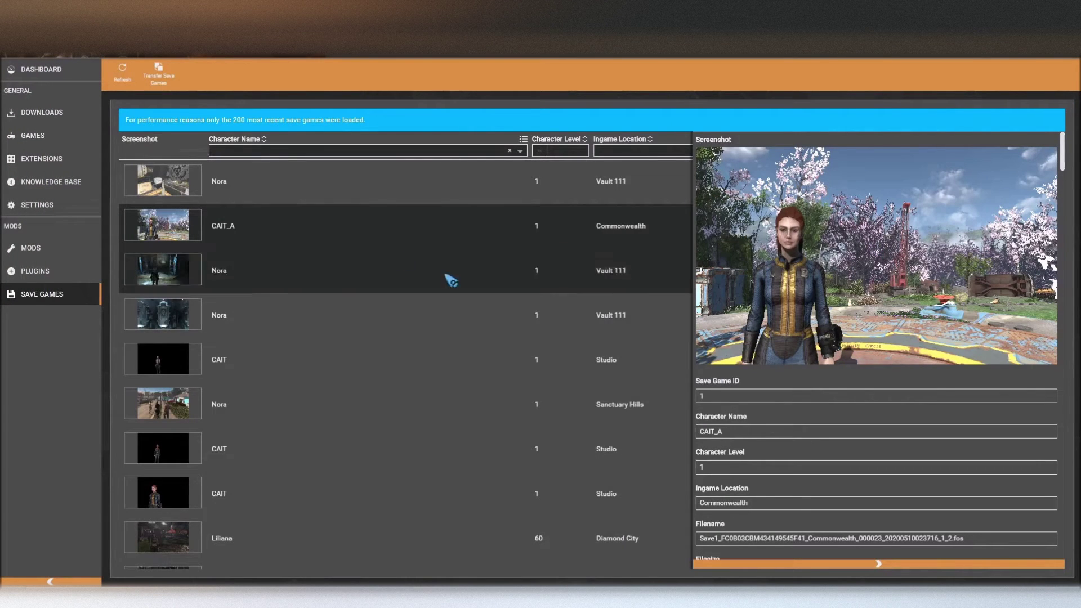
{"action": "left_click_drag", "start_coordinate": [967, 538], "coordinate": [696, 546]}
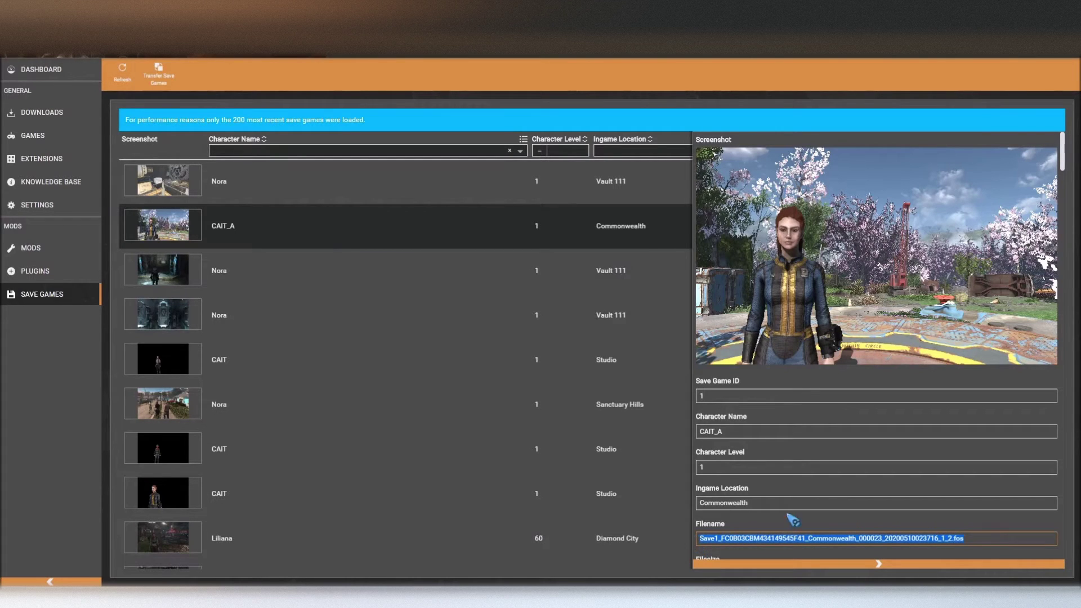
{"action": "mouse_move", "coordinate": [455, 600]}
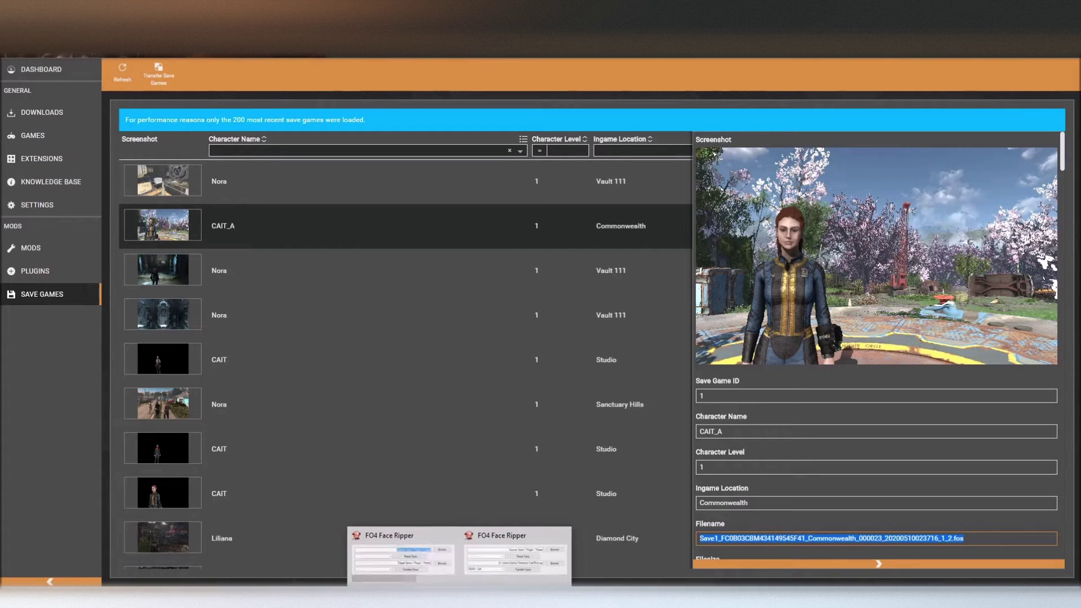
{"action": "left_click", "coordinate": [490, 558]}
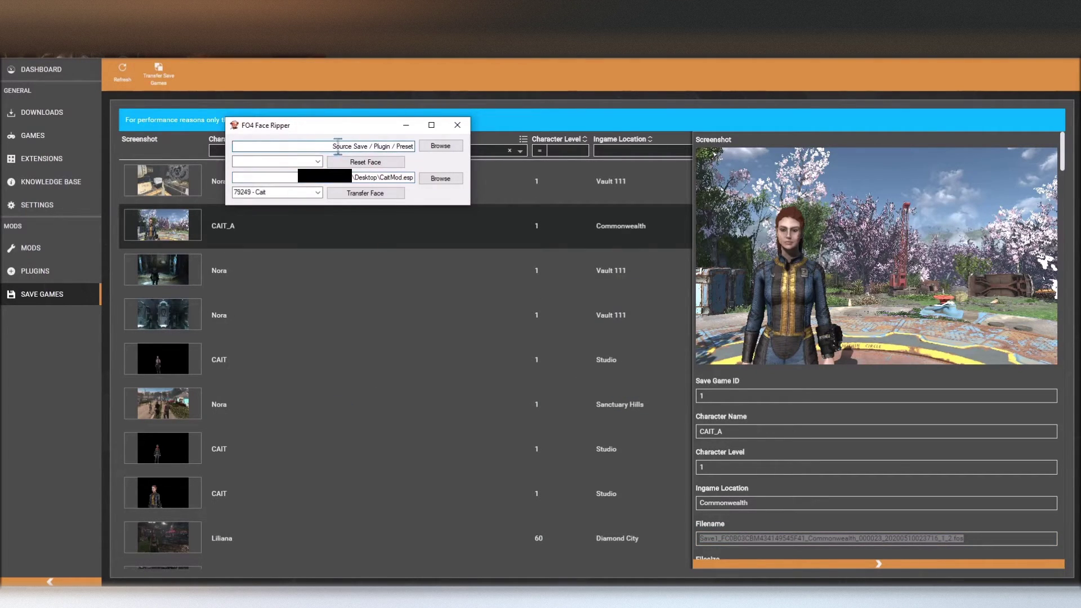
{"action": "left_click", "coordinate": [445, 148]}
{"action": "left_click", "coordinate": [412, 403]}
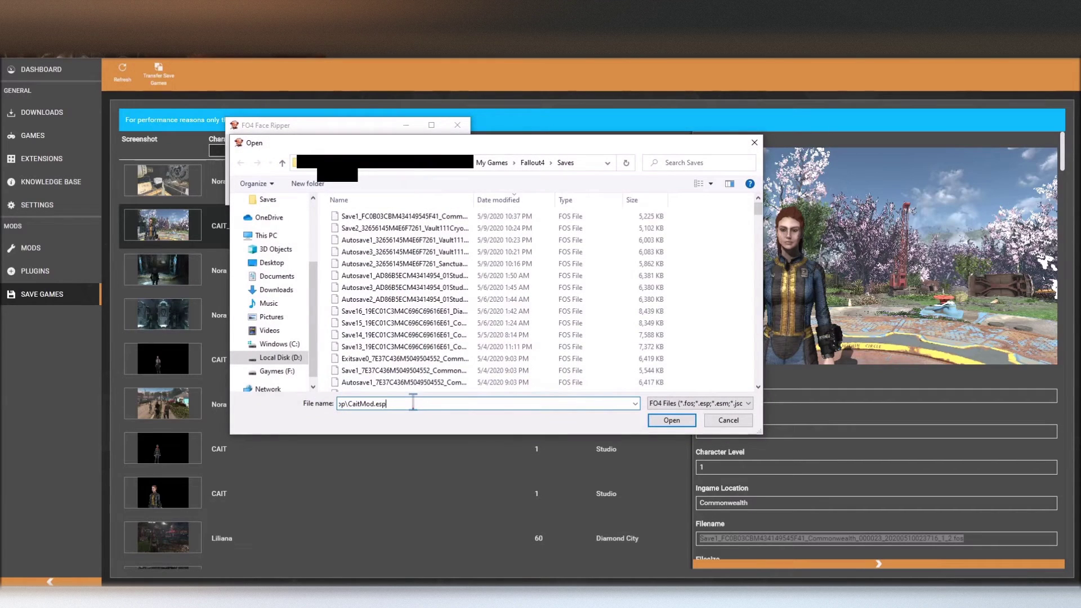
{"action": "key", "text": "ctrl+a"}
{"action": "key", "text": "ctrl+v"}
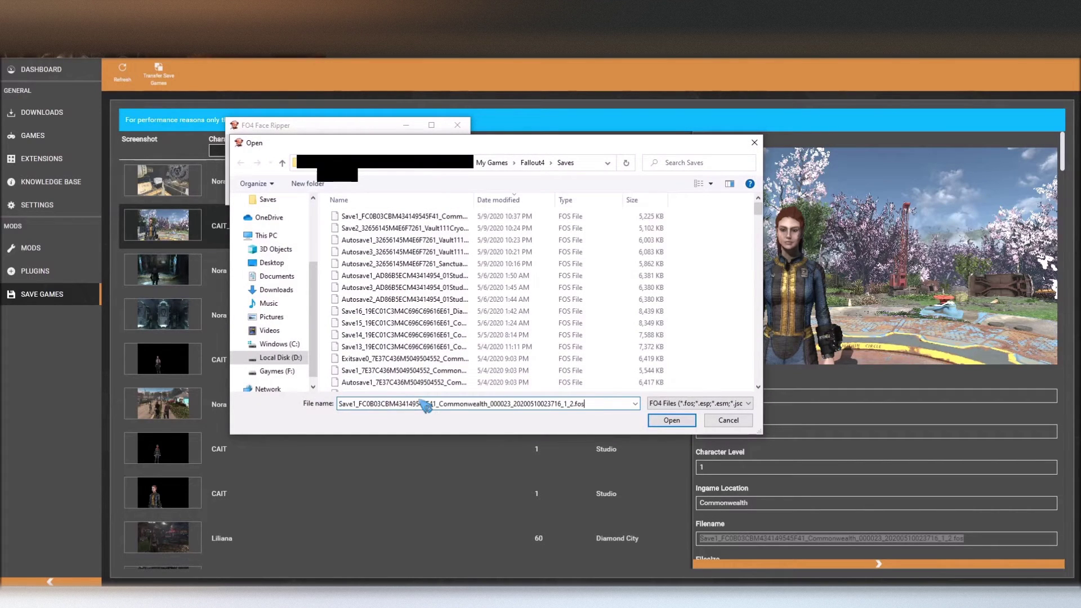
{"action": "left_click", "coordinate": [679, 423]}
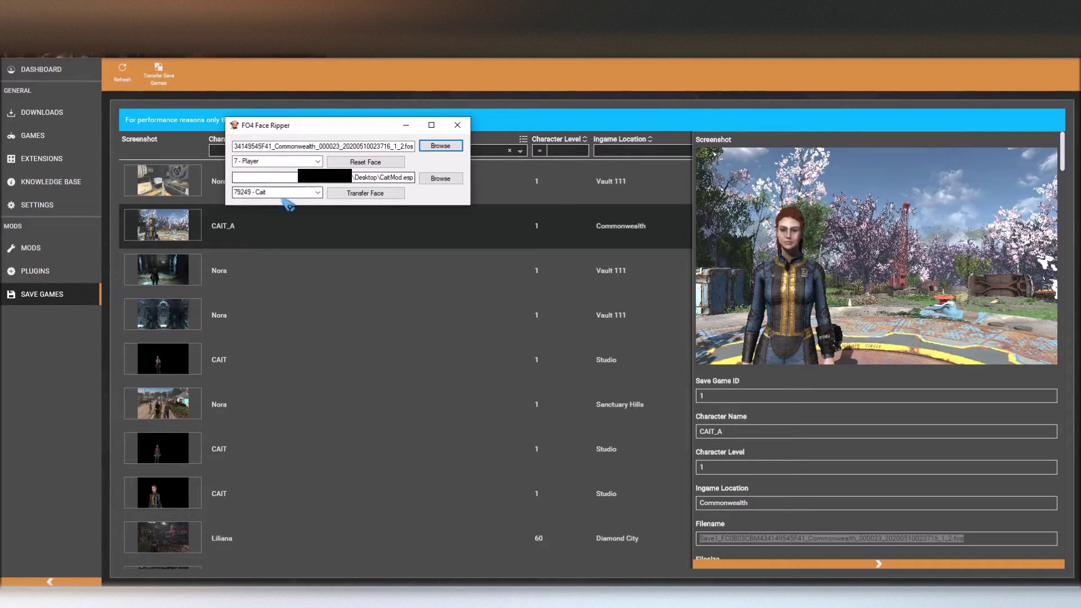
Transfer the Player face from the save to Cait in CaitMod.esp, accepting the new mod dependencies
{"action": "left_click", "coordinate": [363, 195]}
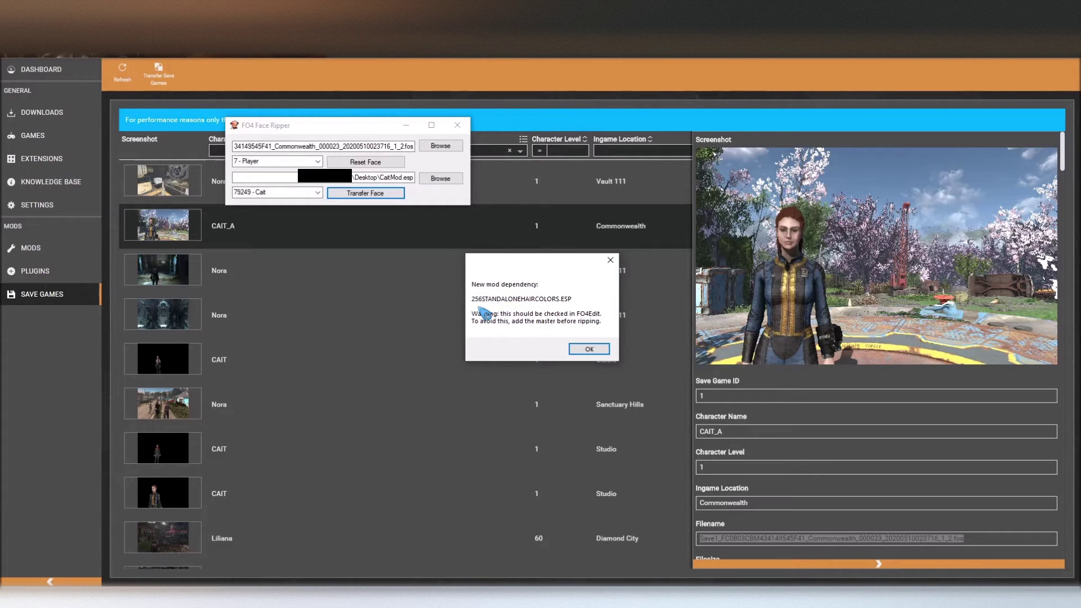
{"action": "left_click", "coordinate": [589, 349]}
{"action": "left_click", "coordinate": [588, 350]}
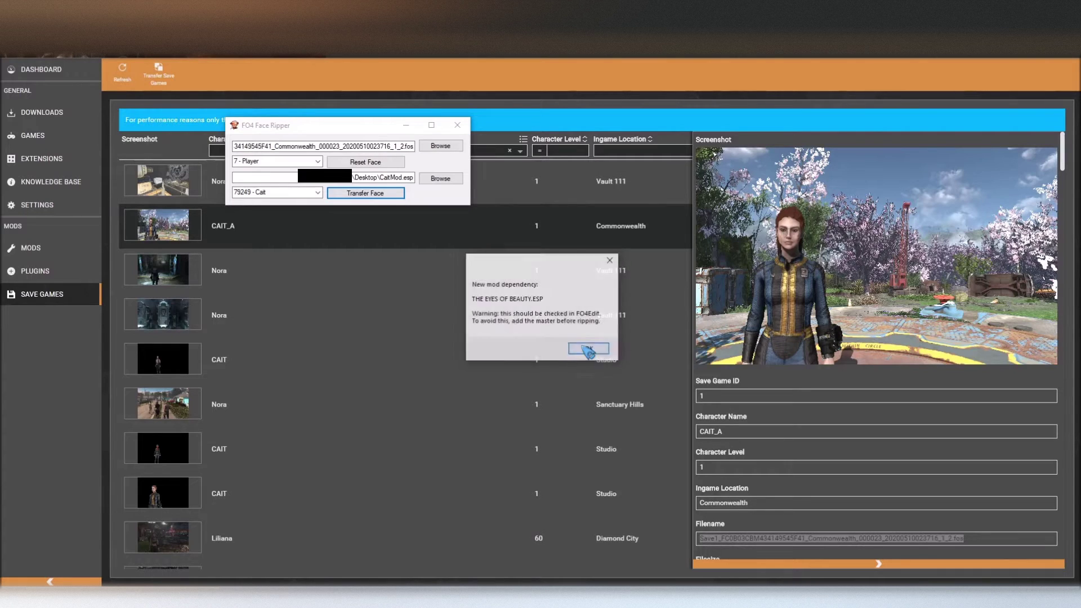
{"action": "left_click", "coordinate": [588, 349]}
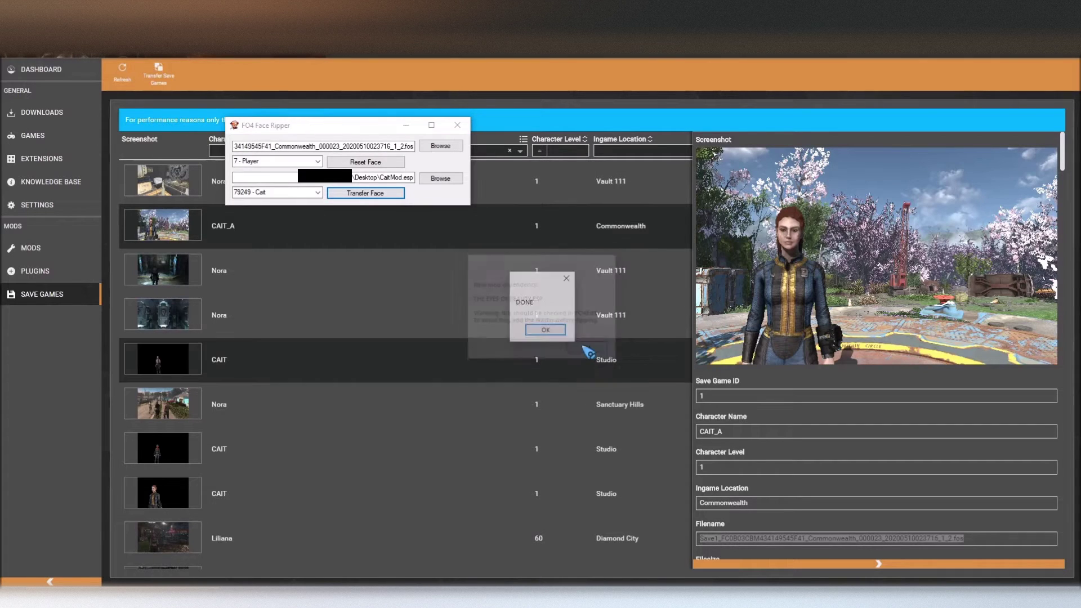
{"action": "left_click", "coordinate": [554, 334]}
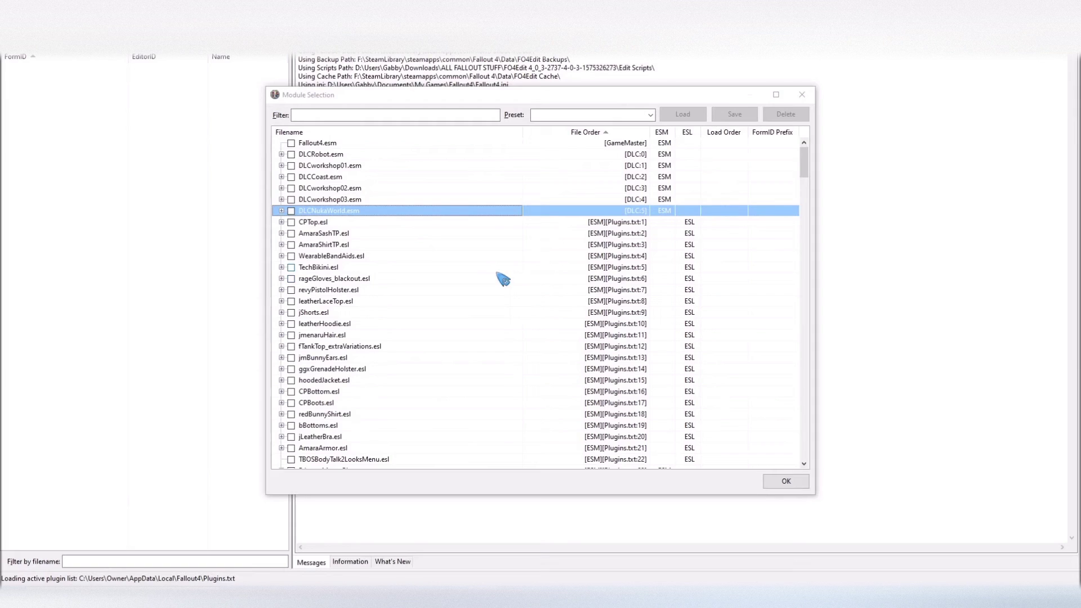
In FO4Edit's module selection, mark Fallout4.esm, 256StandaloneHairColors.esp and The Eyes Of Beauty.esp for loading
{"action": "left_click", "coordinate": [292, 144]}
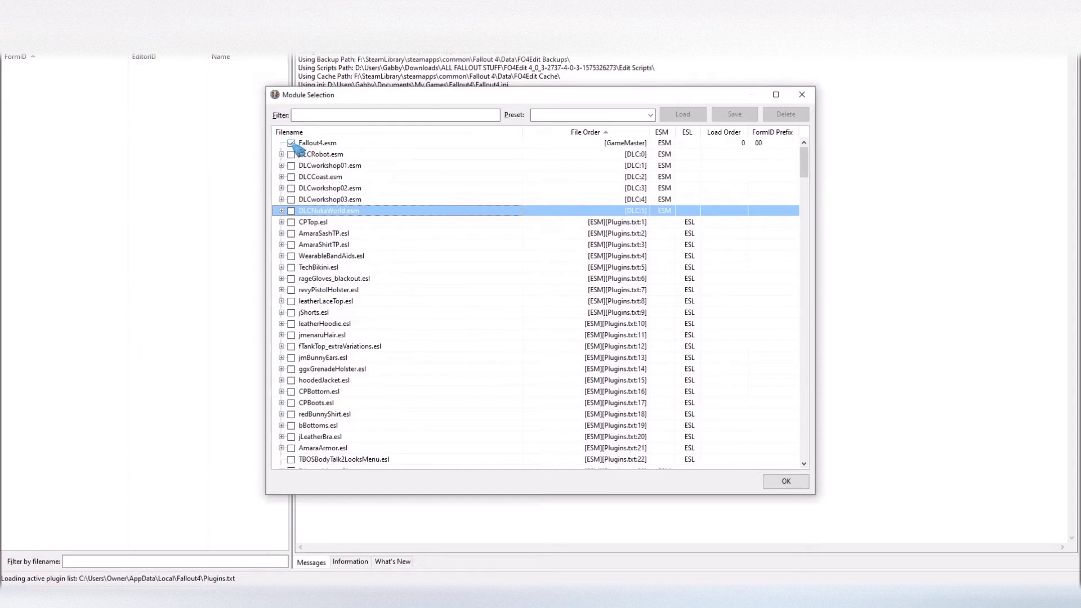
{"action": "left_click", "coordinate": [338, 115]}
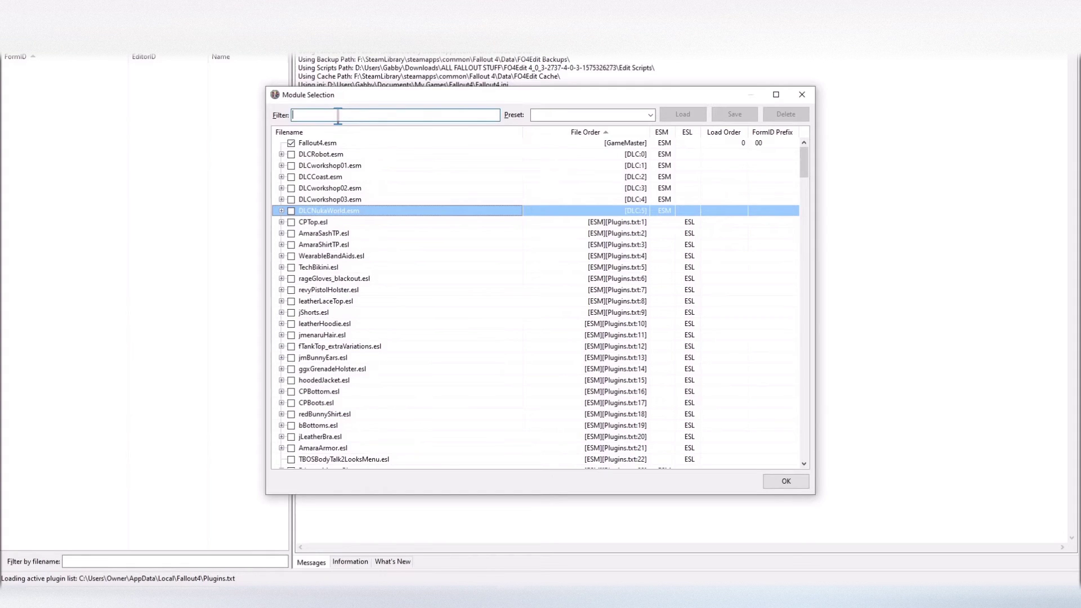
{"action": "type", "text": "256"}
{"action": "left_click", "coordinate": [291, 143]}
{"action": "double_click", "coordinate": [328, 114]}
{"action": "key", "text": "BackSpace"}
{"action": "type", "text": "THE EYE"}
{"action": "left_click", "coordinate": [291, 154]}
Add KSHairdos.esp and UniqueFollowers.esp to the module selection and load the selected modules
{"action": "left_click_drag", "start_coordinate": [331, 115], "coordinate": [188, 104]}
{"action": "key", "text": "BackSpace"}
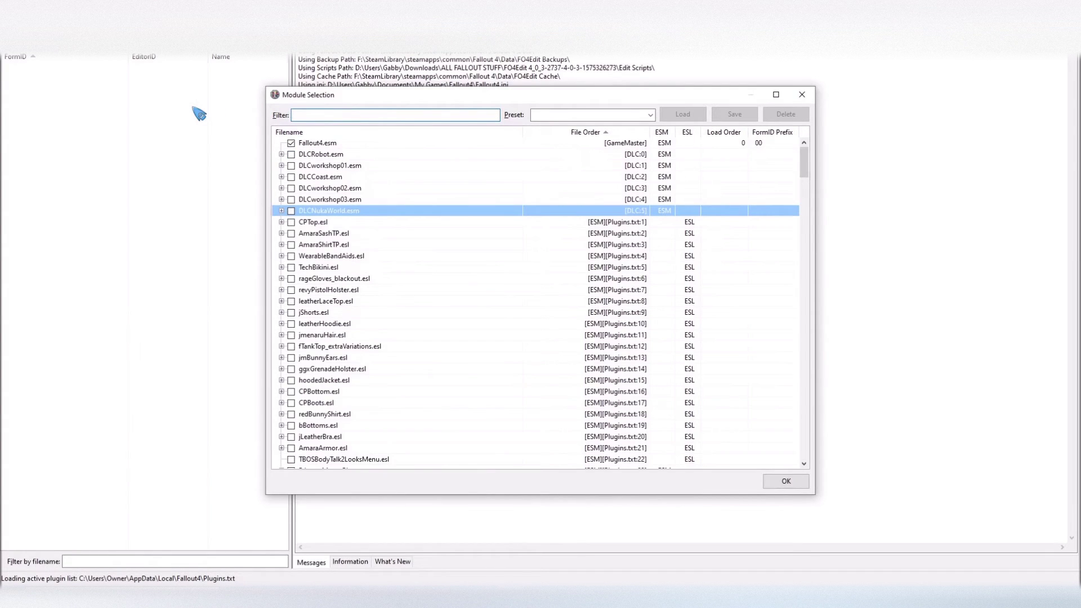
{"action": "type", "text": "KSH"}
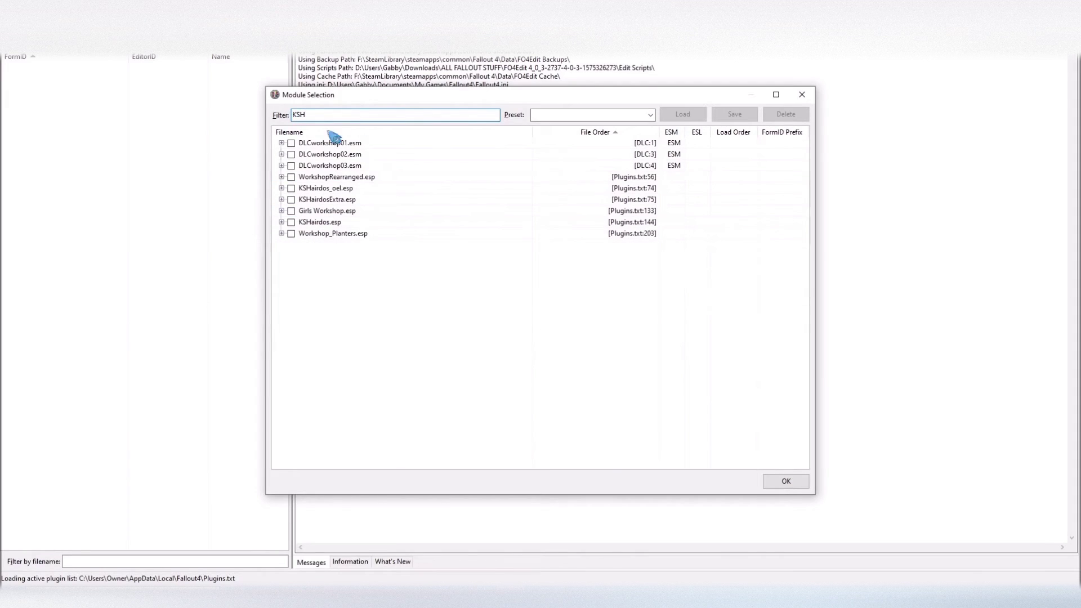
{"action": "left_click", "coordinate": [291, 221]}
{"action": "left_click_drag", "start_coordinate": [307, 115], "coordinate": [243, 115]}
{"action": "key", "text": "BackSpace"}
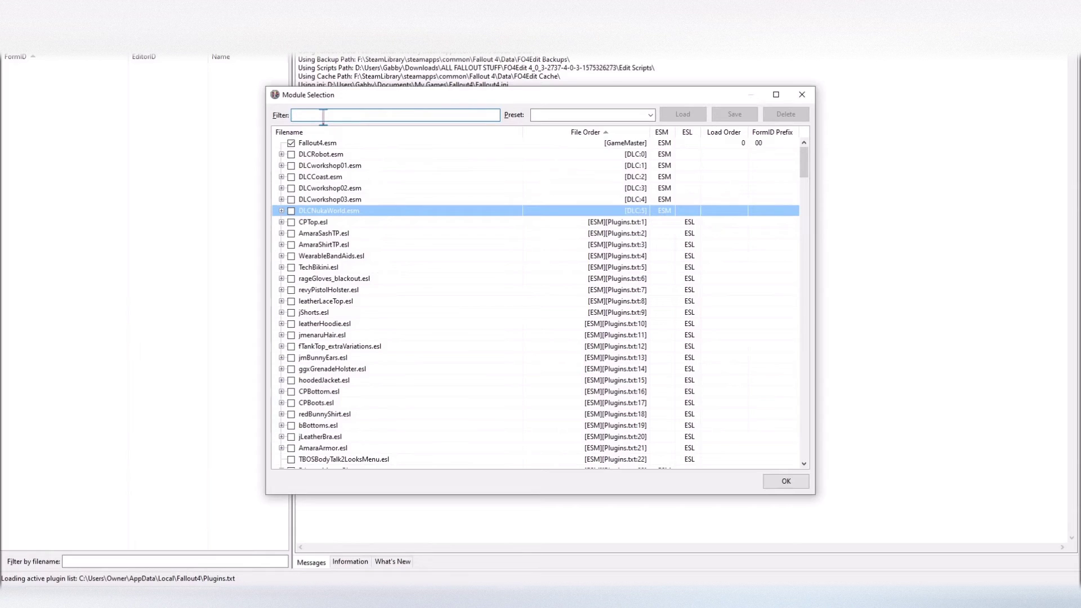
{"action": "type", "text": "UNIQUE"}
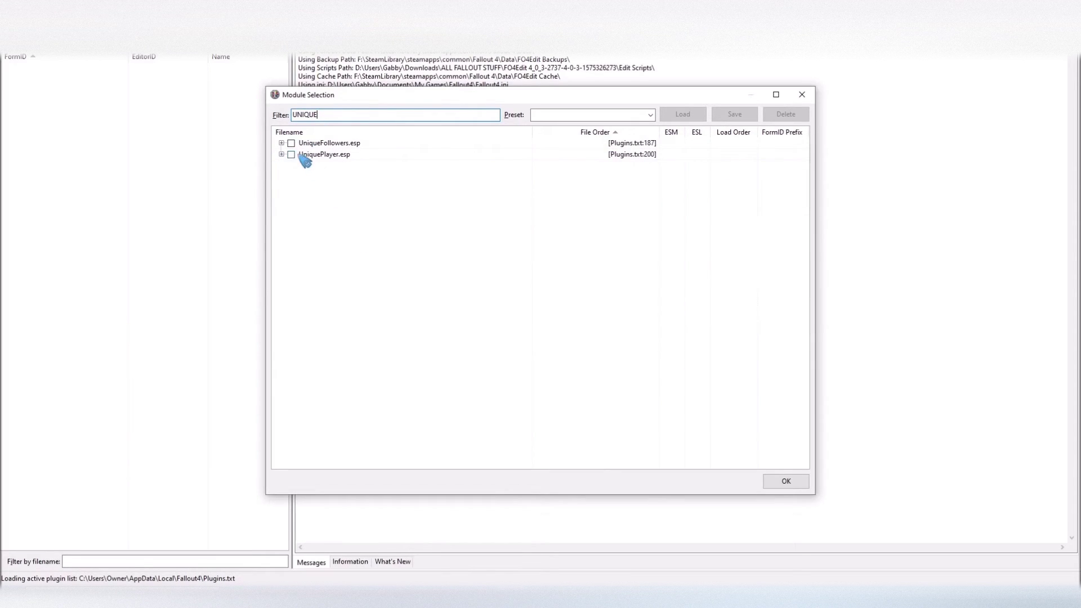
{"action": "left_click", "coordinate": [291, 143]}
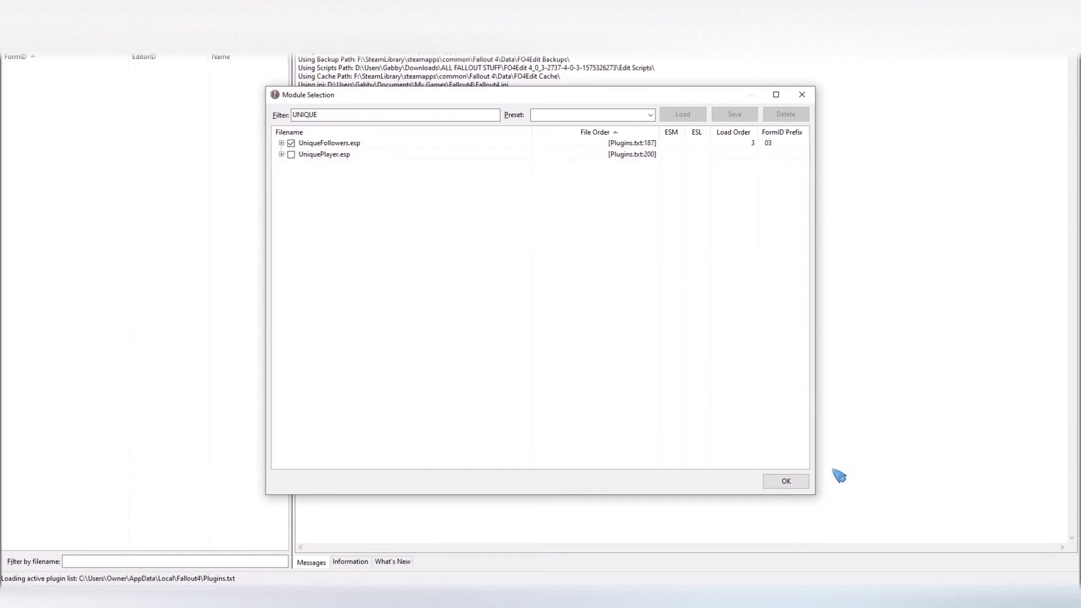
{"action": "left_click", "coordinate": [786, 483]}
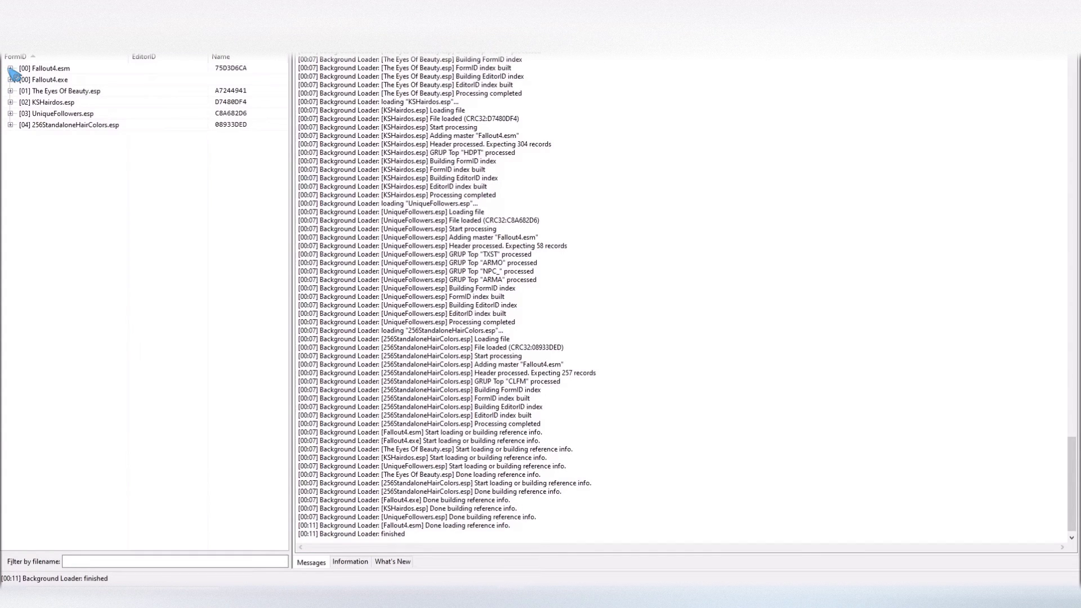
Expand Fallout4.esm and open the CompanionCait record among its non-player characters
{"action": "left_click", "coordinate": [10, 68]}
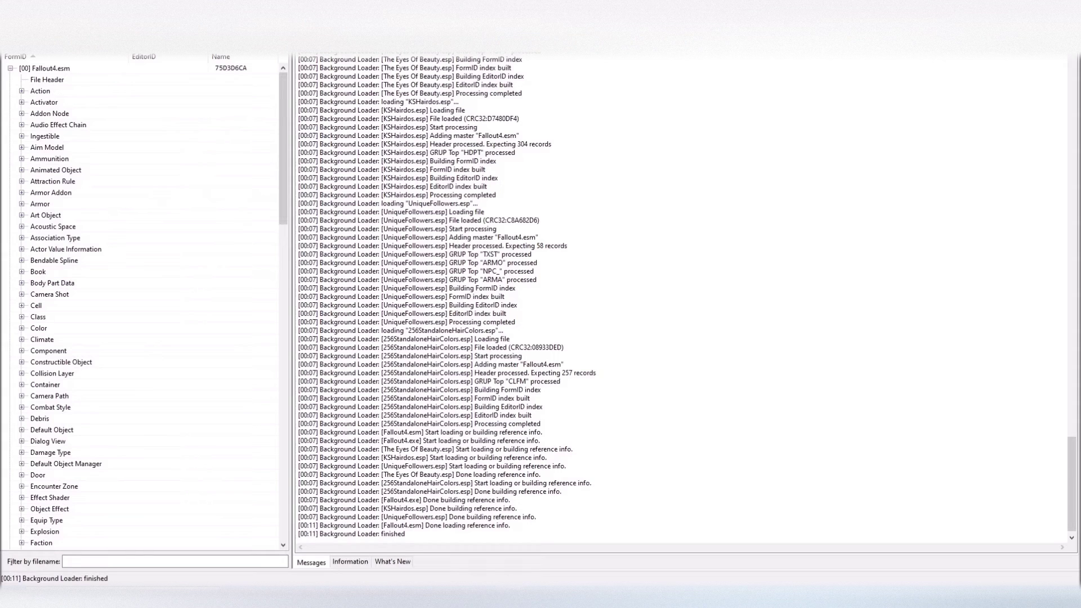
{"action": "key", "text": "Return"}
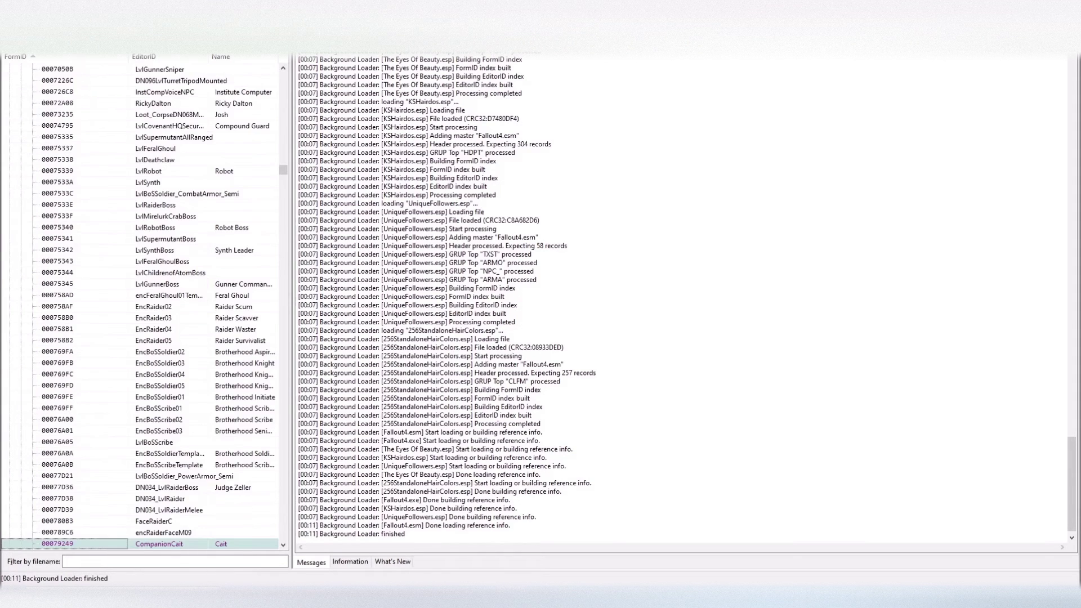
{"action": "scroll", "coordinate": [150, 340], "scroll_direction": "down", "scroll_amount": 3}
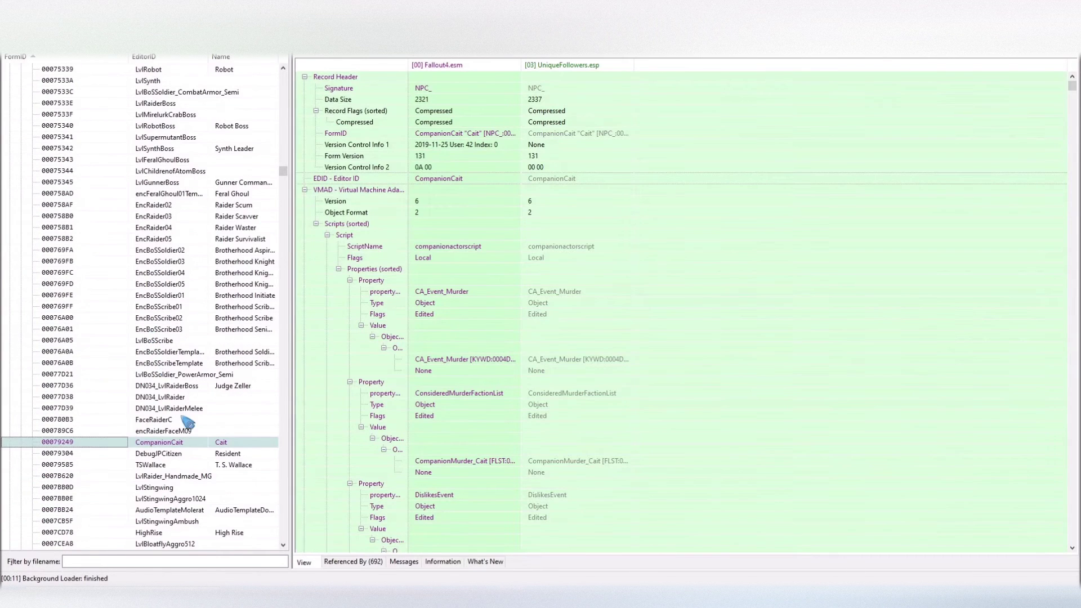
Copy the CompanionCait record as an override into a new plain .esp file named RoamingCait
{"action": "right_click", "coordinate": [130, 447]}
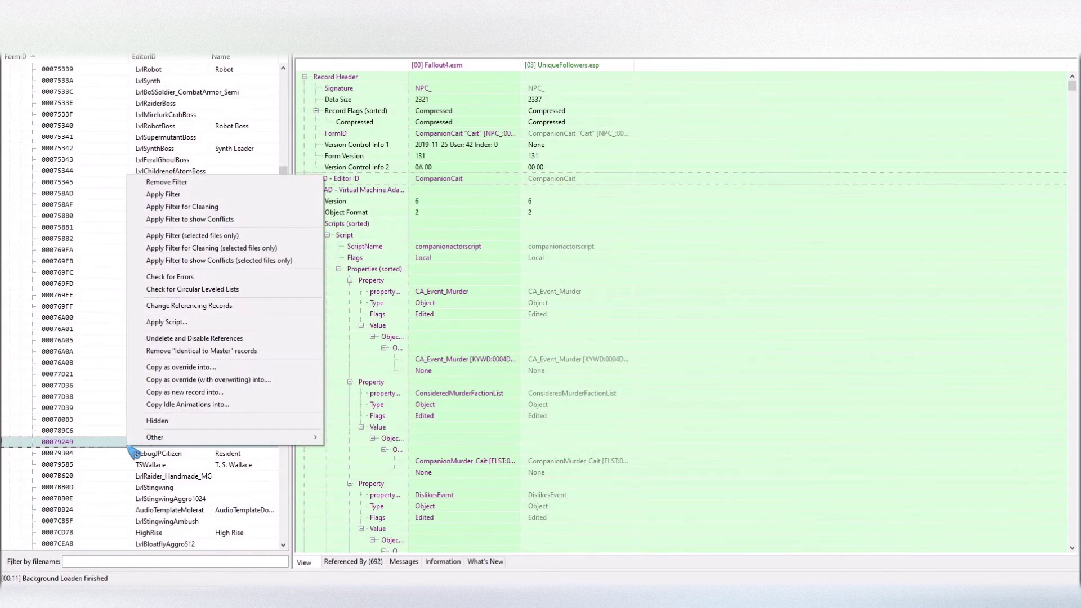
{"action": "left_click", "coordinate": [203, 368]}
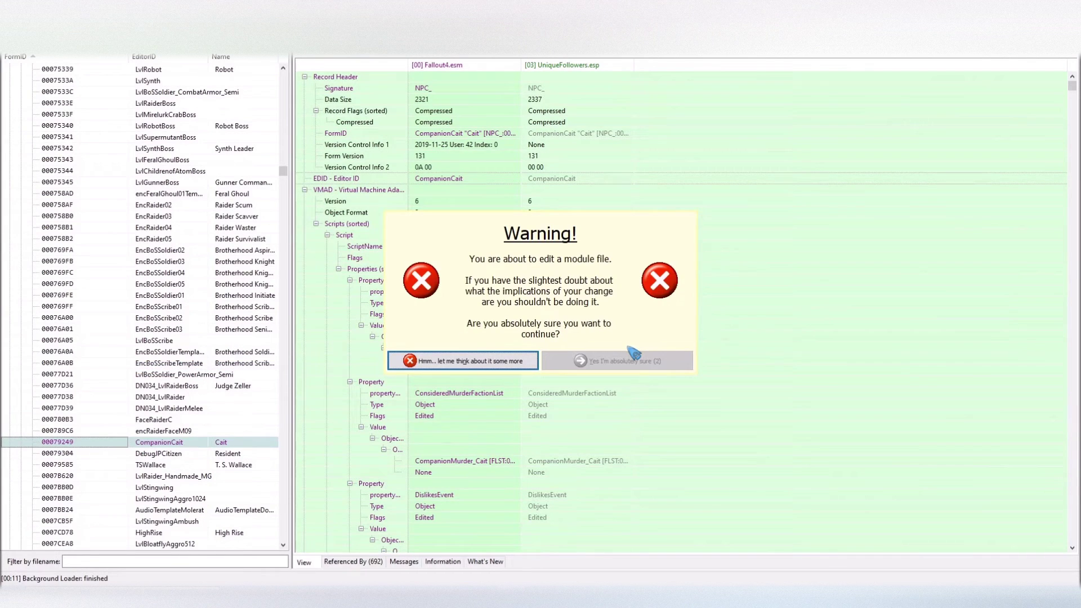
{"action": "left_click", "coordinate": [637, 371]}
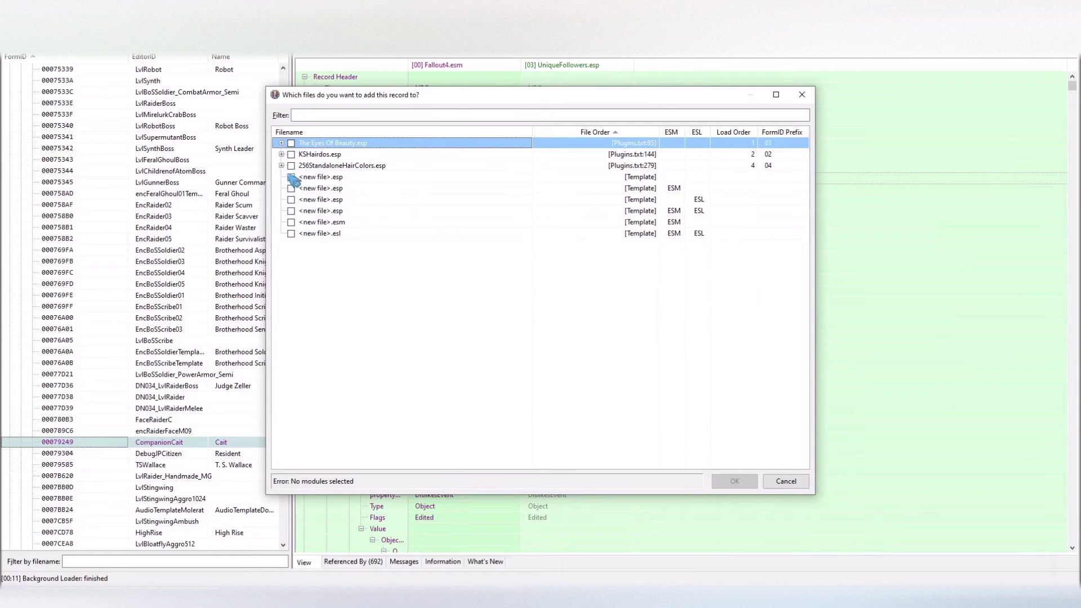
{"action": "left_click", "coordinate": [291, 189]}
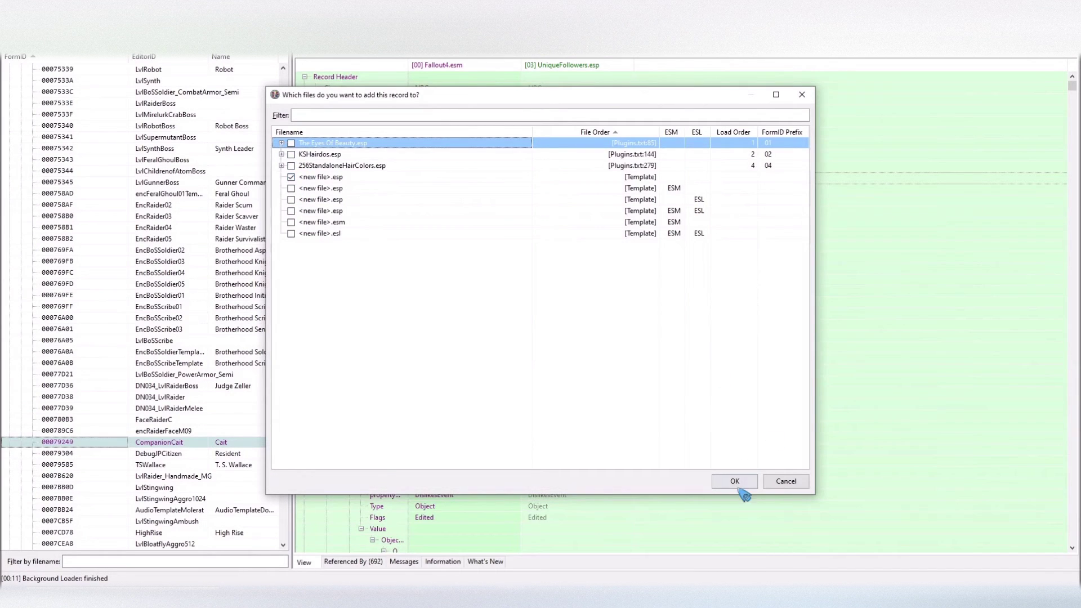
{"action": "left_click", "coordinate": [735, 483]}
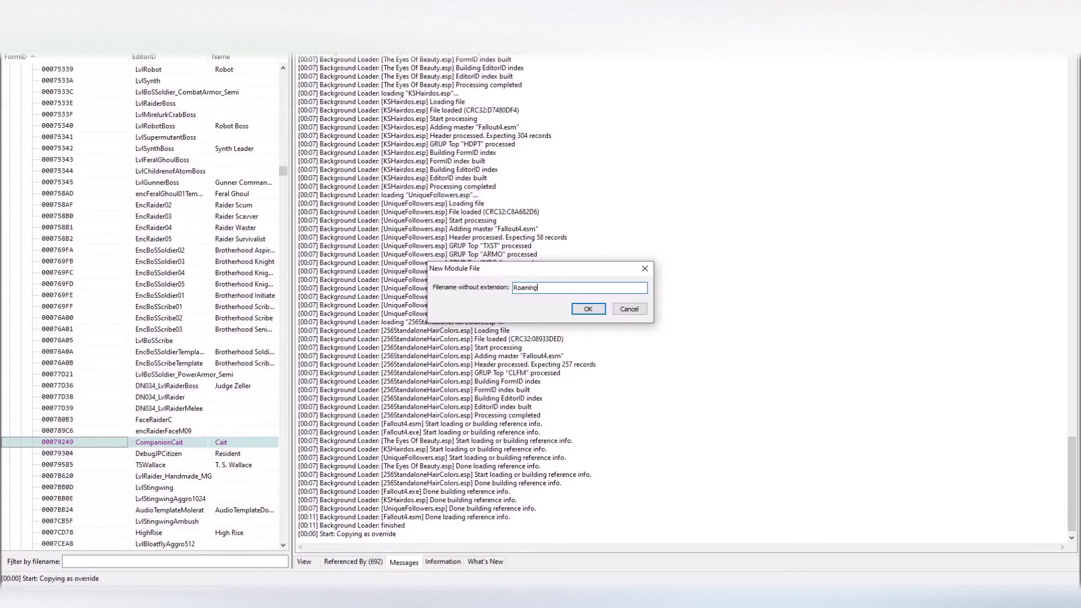
{"action": "left_click", "coordinate": [589, 309]}
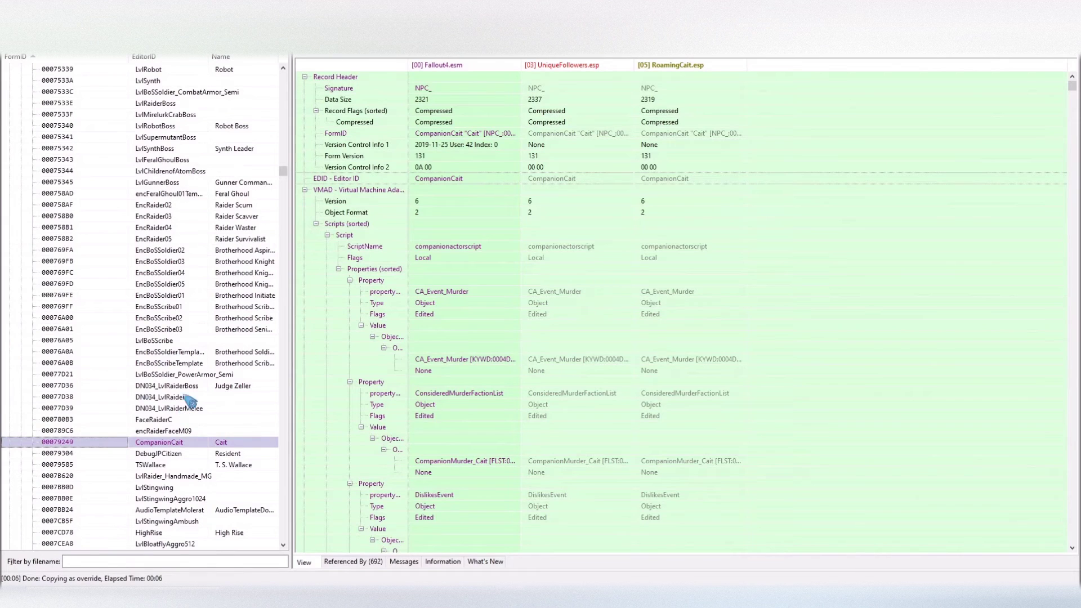
Collapse Fallout4.esm and open the CompanionCait record inside RoamingCait.esp
{"action": "scroll", "coordinate": [286, 172], "scroll_direction": "up", "scroll_amount": 2}
{"action": "left_click_drag", "start_coordinate": [283, 171], "coordinate": [285, 58]}
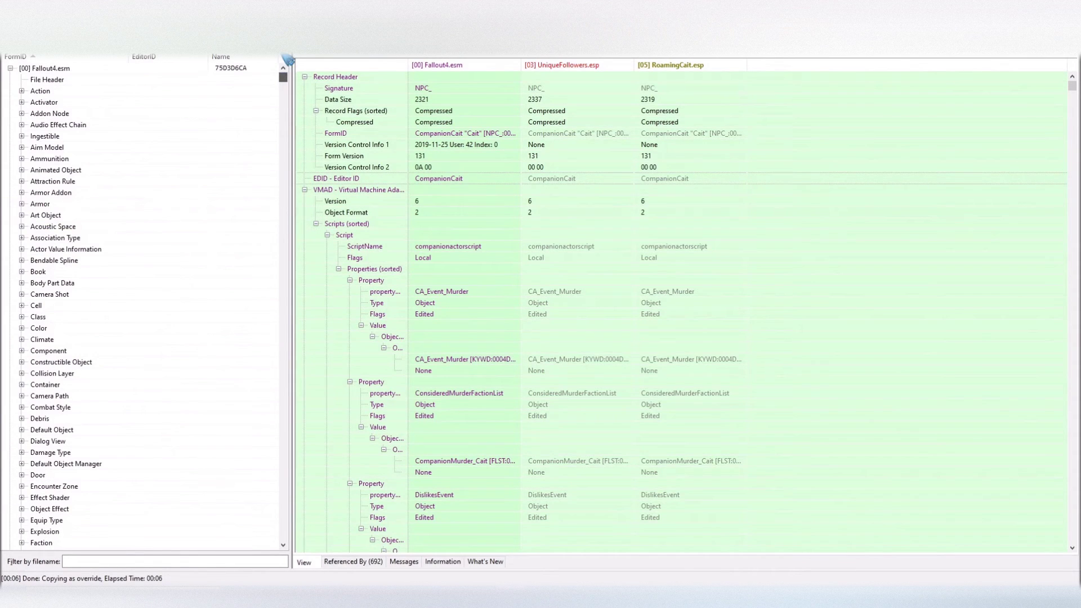
{"action": "left_click", "coordinate": [10, 68]}
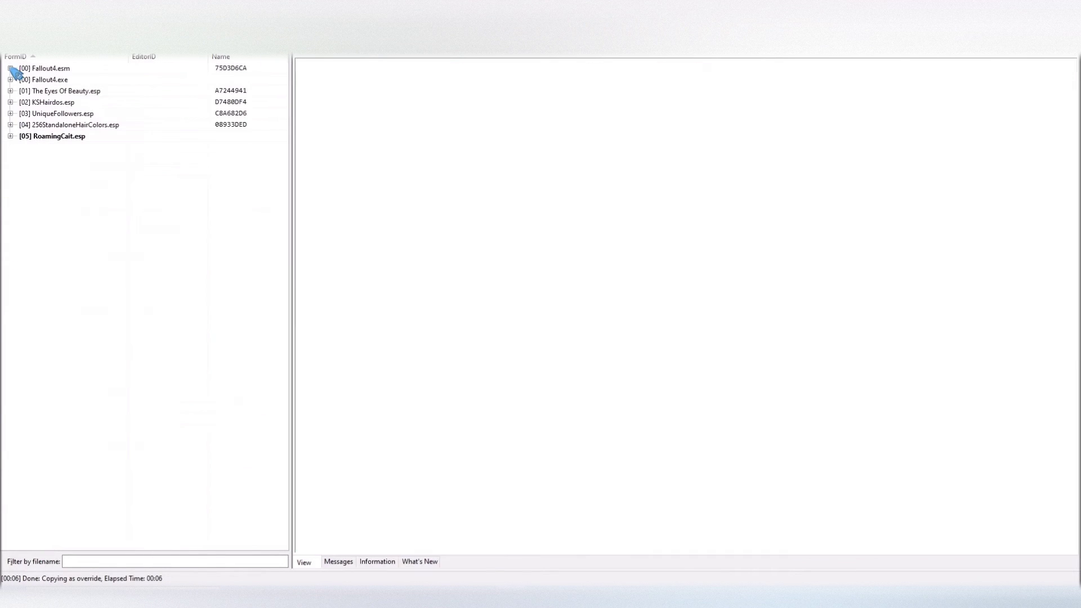
{"action": "left_click", "coordinate": [10, 136]}
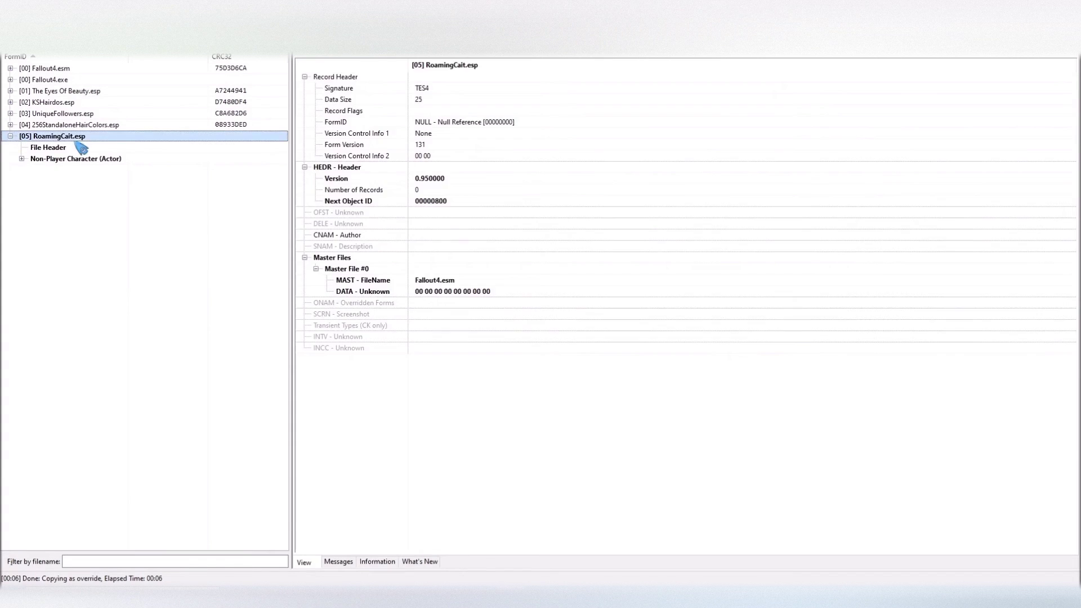
{"action": "left_click", "coordinate": [21, 158]}
{"action": "left_click", "coordinate": [75, 169]}
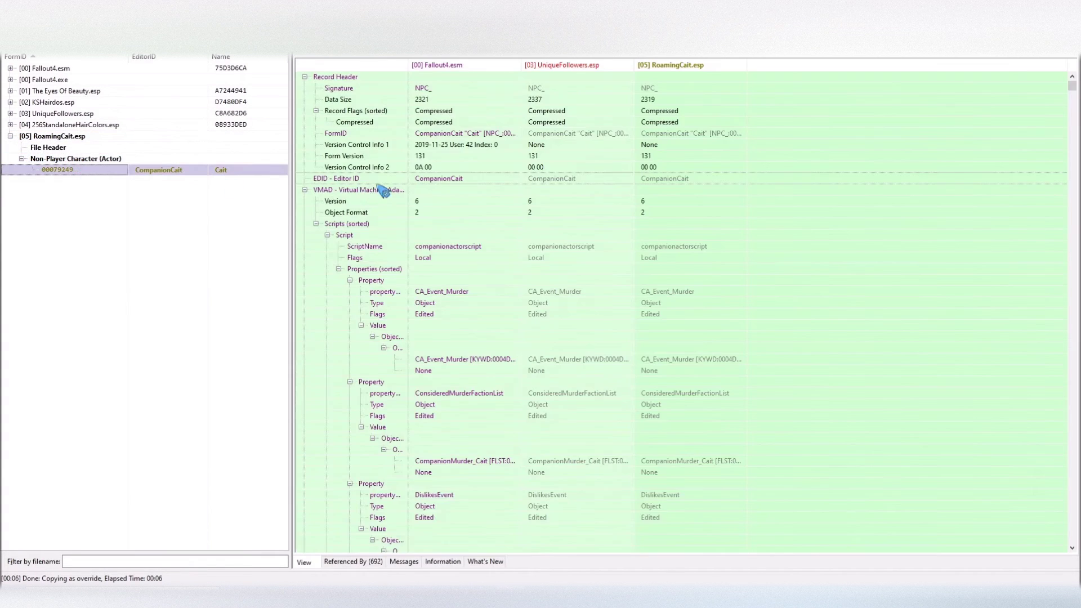
Compare the CompanionCait record's configuration flags and skin entry across Fallout4.esm, UniqueFollowers.esp and RoamingCait.esp
{"action": "scroll", "coordinate": [698, 265], "scroll_direction": "down", "scroll_amount": 14}
{"action": "scroll", "coordinate": [759, 273], "scroll_direction": "down", "scroll_amount": 10}
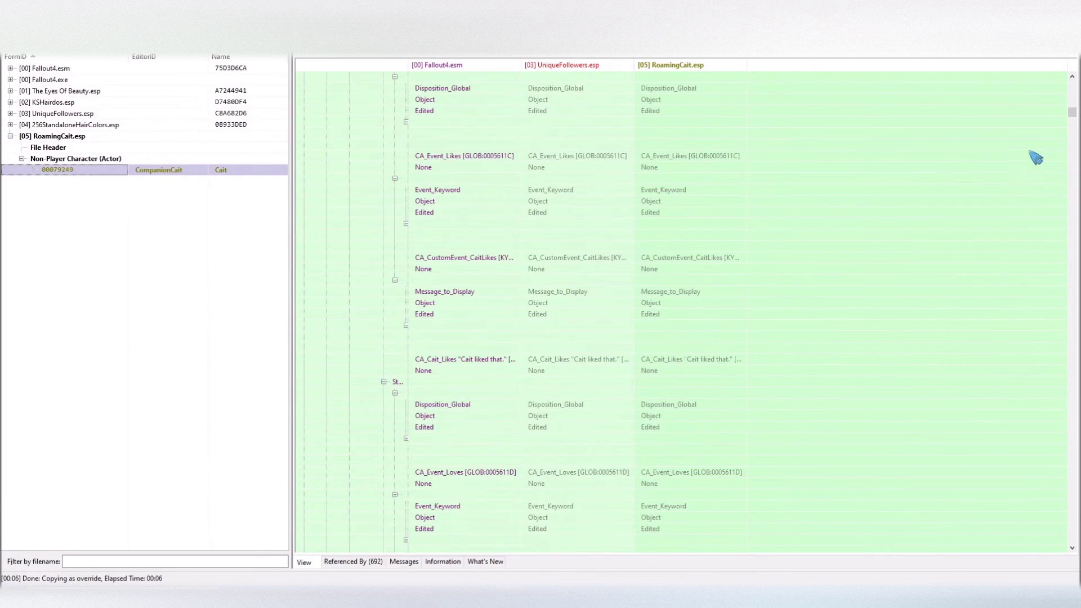
{"action": "scroll", "coordinate": [743, 259], "scroll_direction": "up", "scroll_amount": 12}
{"action": "scroll", "coordinate": [730, 258], "scroll_direction": "up", "scroll_amount": 8}
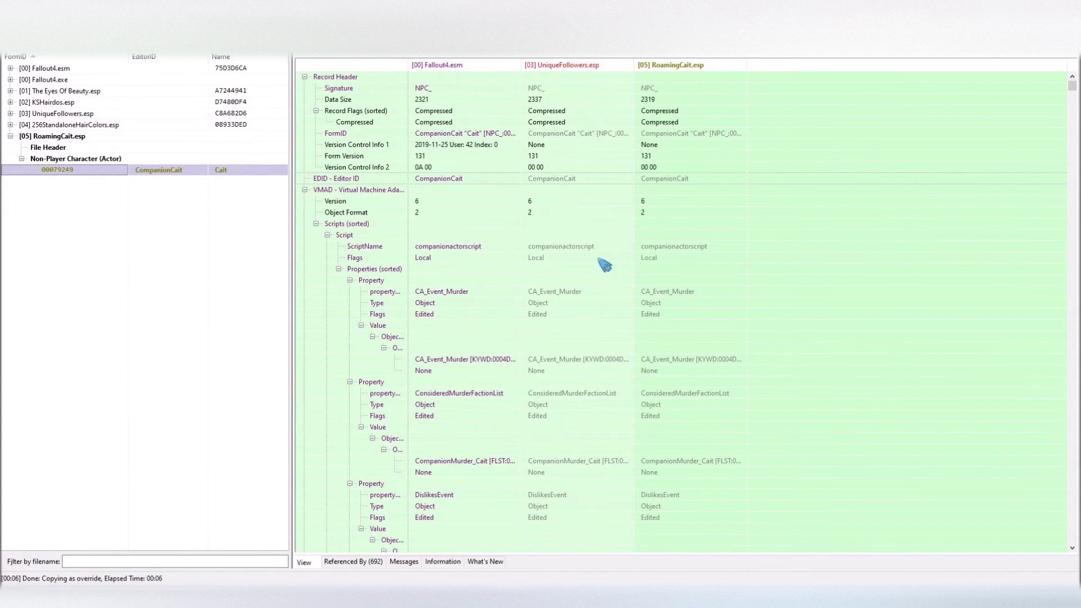
{"action": "scroll", "coordinate": [797, 248], "scroll_direction": "down", "scroll_amount": 20}
{"action": "scroll", "coordinate": [794, 255], "scroll_direction": "down", "scroll_amount": 10}
{"action": "scroll", "coordinate": [692, 249], "scroll_direction": "down", "scroll_amount": 10}
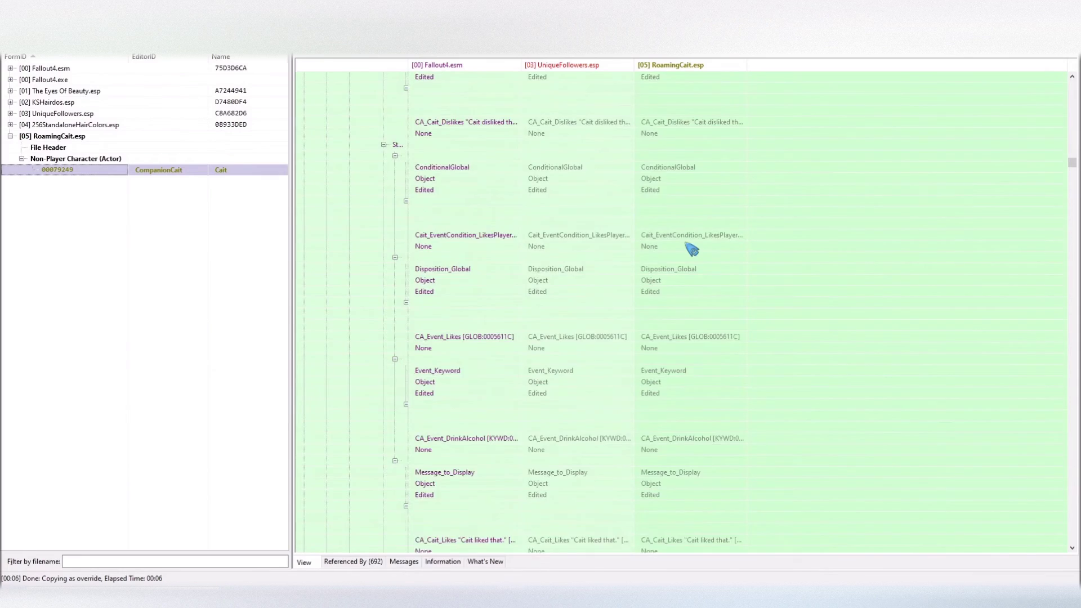
{"action": "scroll", "coordinate": [692, 249], "scroll_direction": "down", "scroll_amount": 10}
{"action": "scroll", "coordinate": [691, 249], "scroll_direction": "down", "scroll_amount": 15}
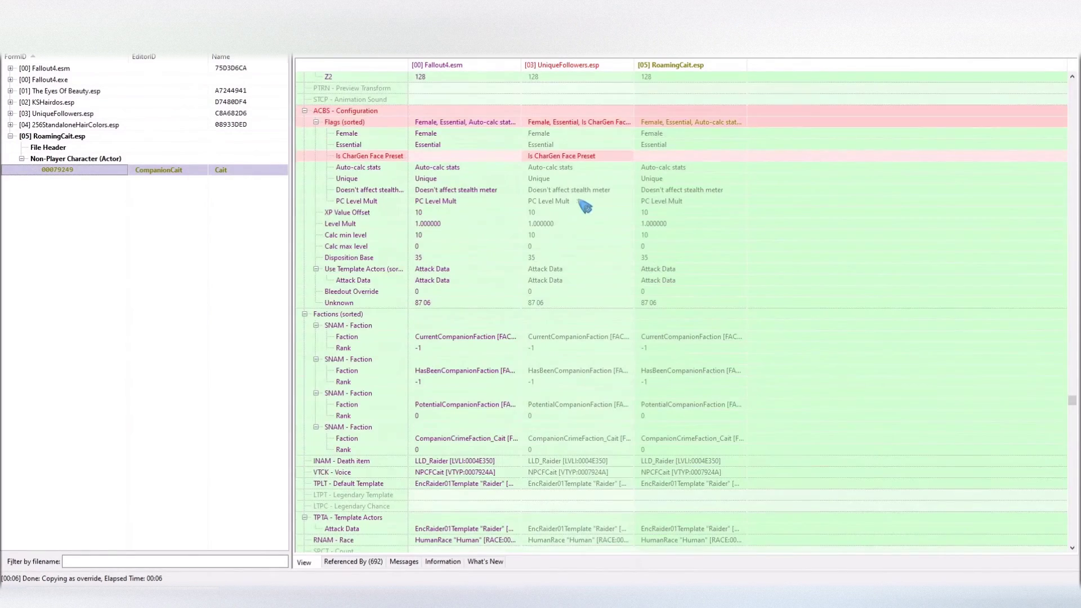
{"action": "scroll", "coordinate": [750, 262], "scroll_direction": "down", "scroll_amount": 4}
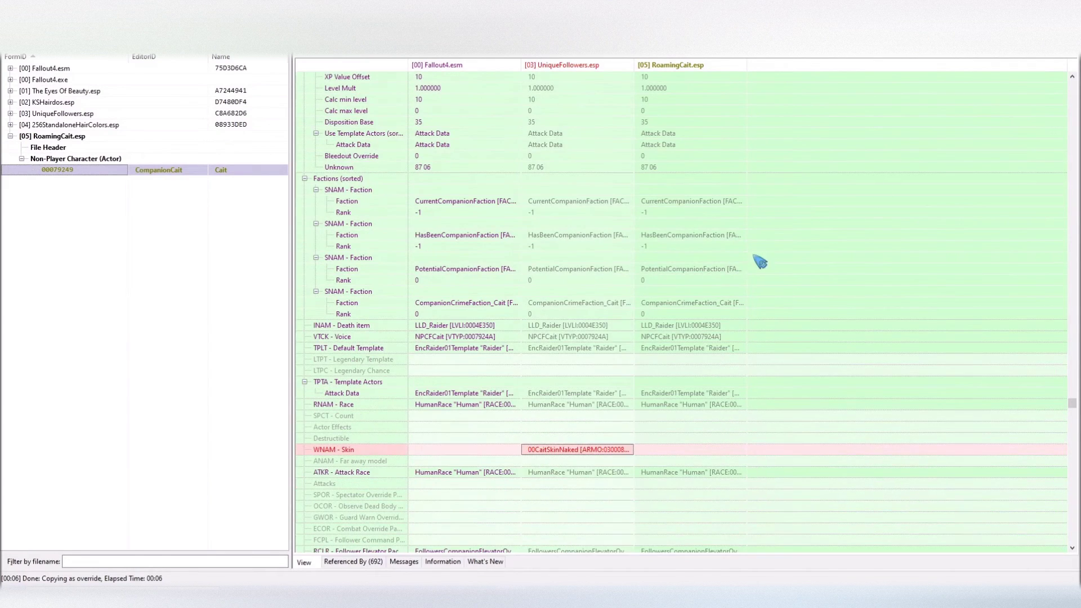
{"action": "scroll", "coordinate": [749, 262], "scroll_direction": "up", "scroll_amount": 3}
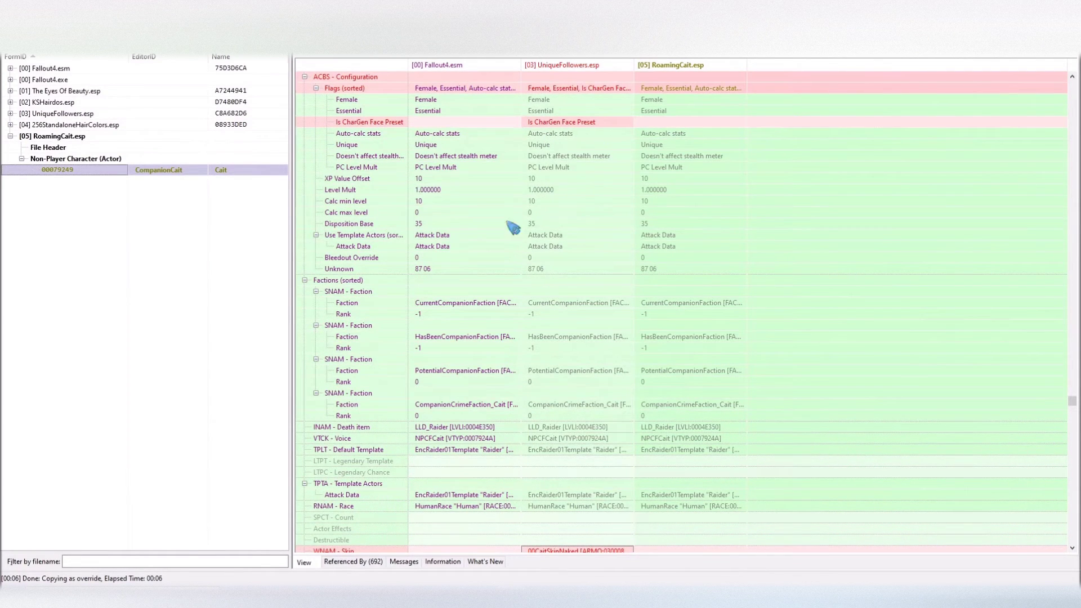
{"action": "scroll", "coordinate": [623, 301], "scroll_direction": "down", "scroll_amount": 3}
{"action": "scroll", "coordinate": [636, 417], "scroll_direction": "up", "scroll_amount": 4}
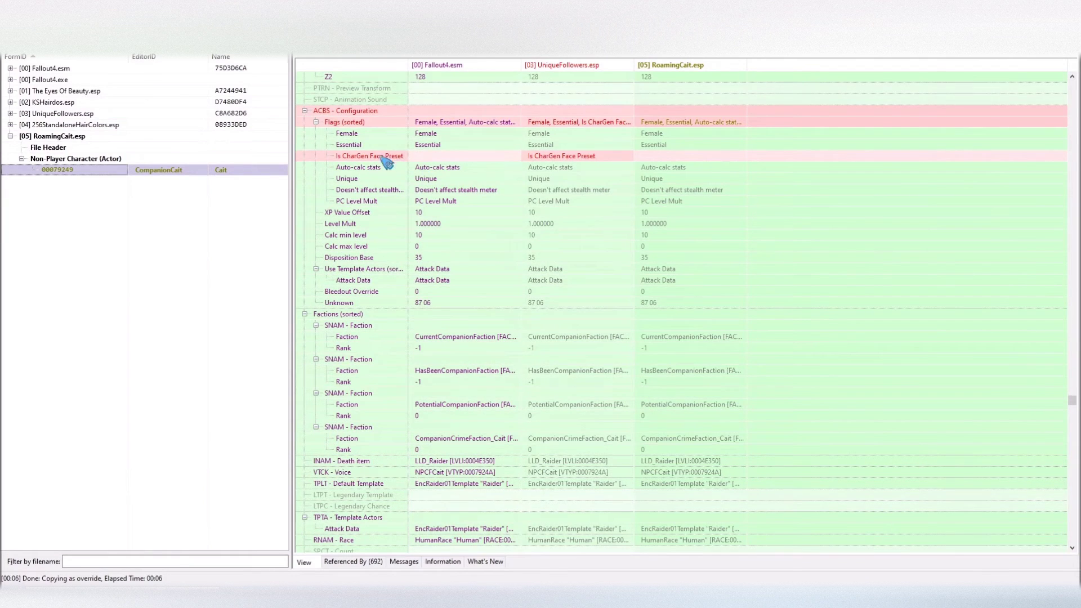
{"action": "scroll", "coordinate": [609, 301], "scroll_direction": "down", "scroll_amount": 3}
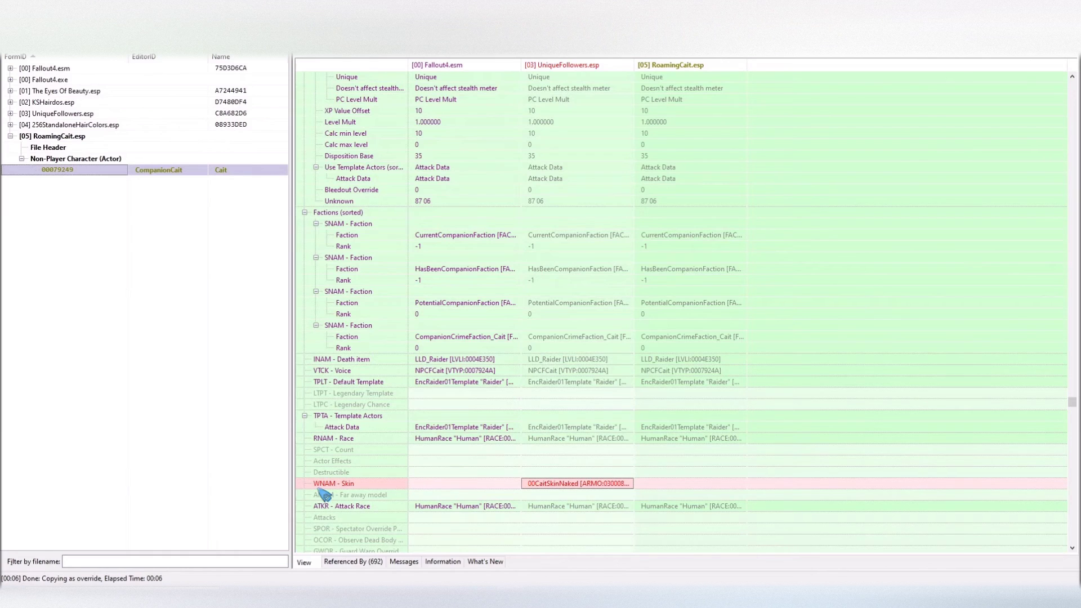
Copy the WNAM - Skin entry 00CaitSkinNaked from UniqueFollowers.esp into RoamingCait.esp, accepting UniqueFollowers.esp as a master
{"action": "scroll", "coordinate": [661, 490], "scroll_direction": "down", "scroll_amount": 3}
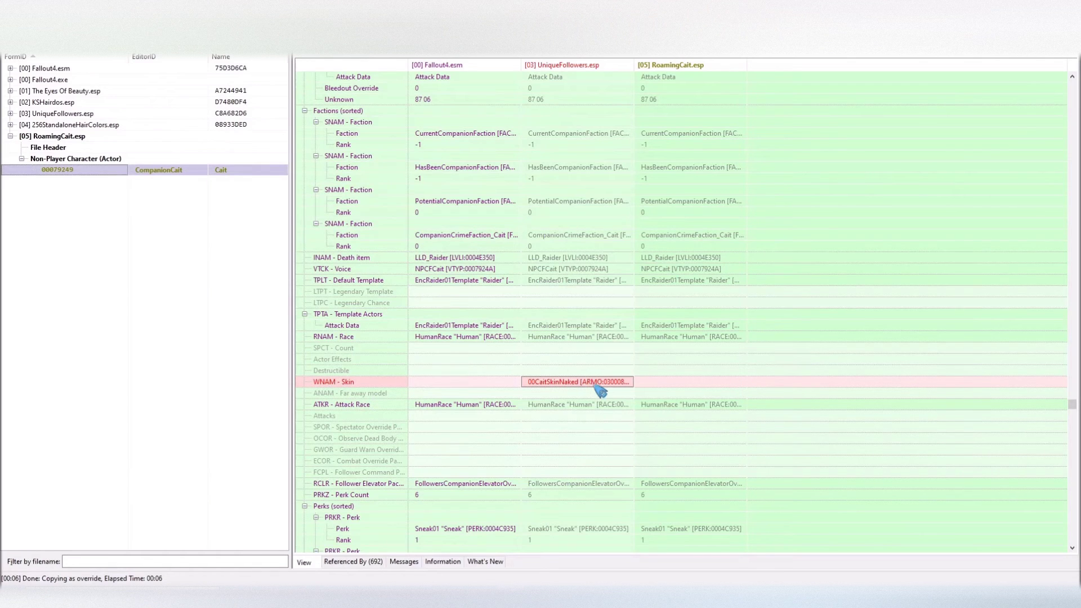
{"action": "left_click_drag", "start_coordinate": [586, 388], "coordinate": [671, 386]}
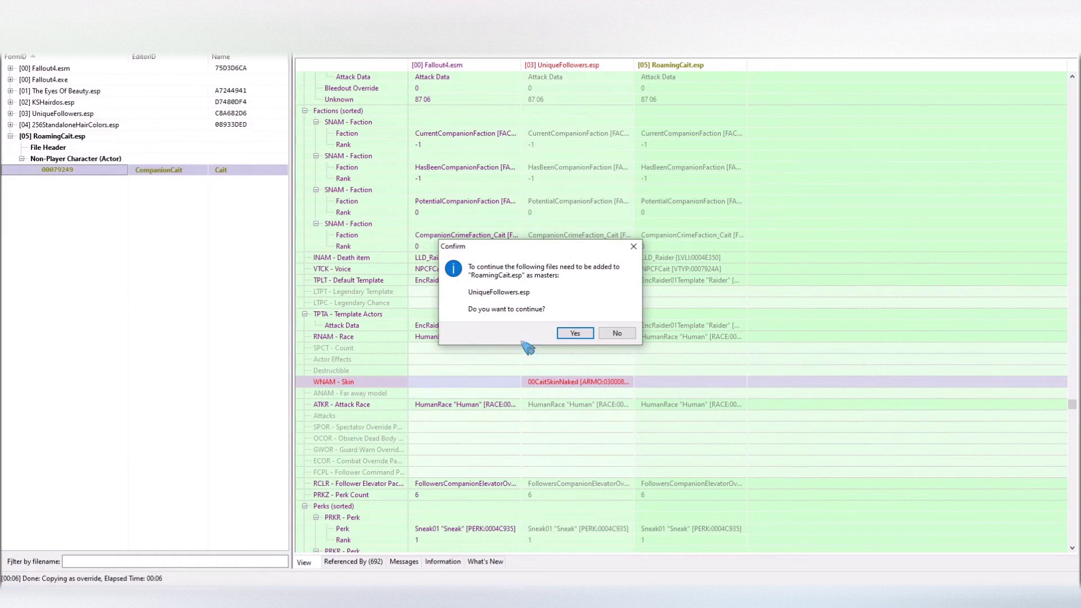
{"action": "left_click", "coordinate": [575, 333]}
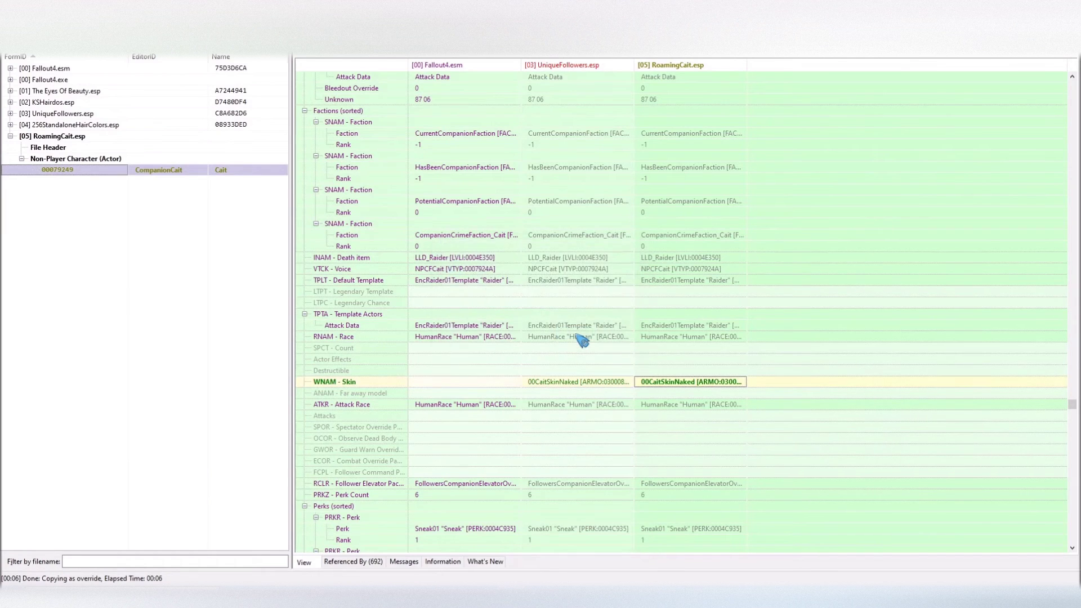
{"action": "left_click", "coordinate": [475, 387]}
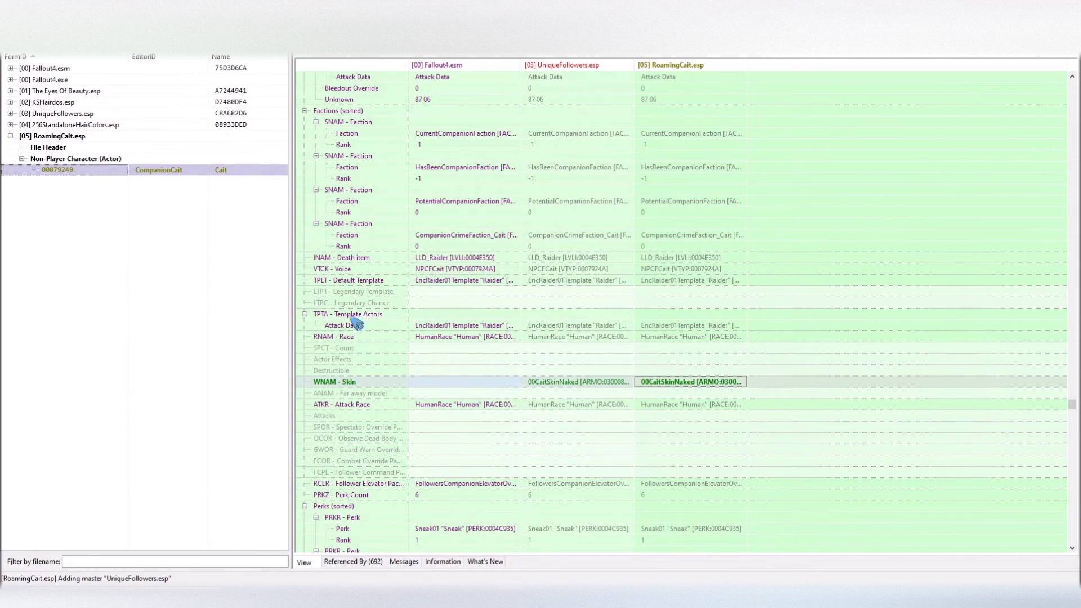
Add The Eyes Of Beauty.esp, KSHairdos.esp and 256StandaloneHairColors.esp as masters of RoamingCait.esp
{"action": "left_click", "coordinate": [63, 139]}
{"action": "left_click", "coordinate": [10, 137]}
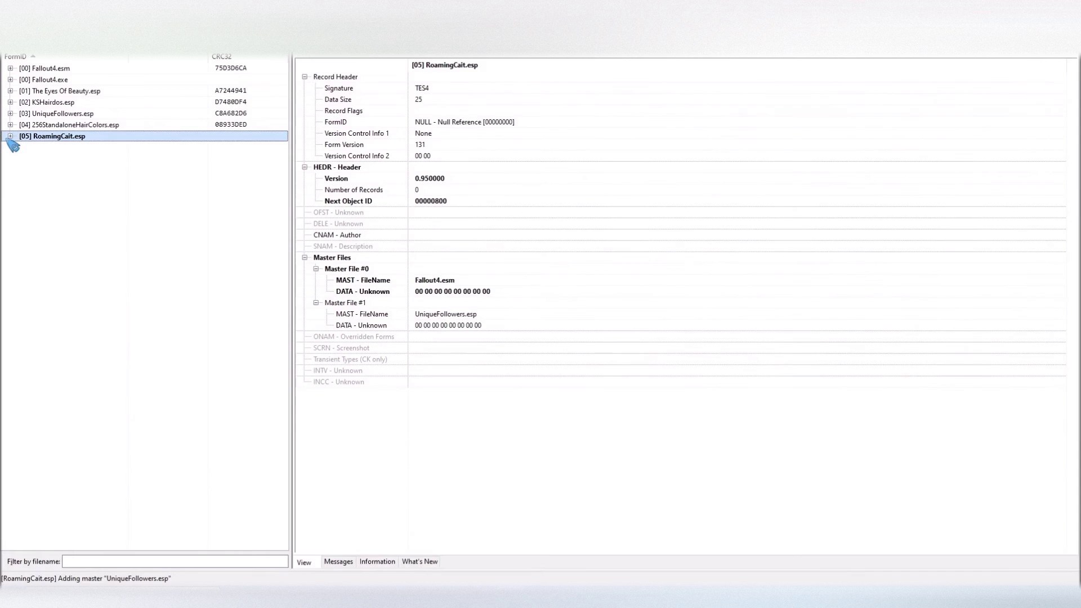
{"action": "right_click", "coordinate": [84, 144]}
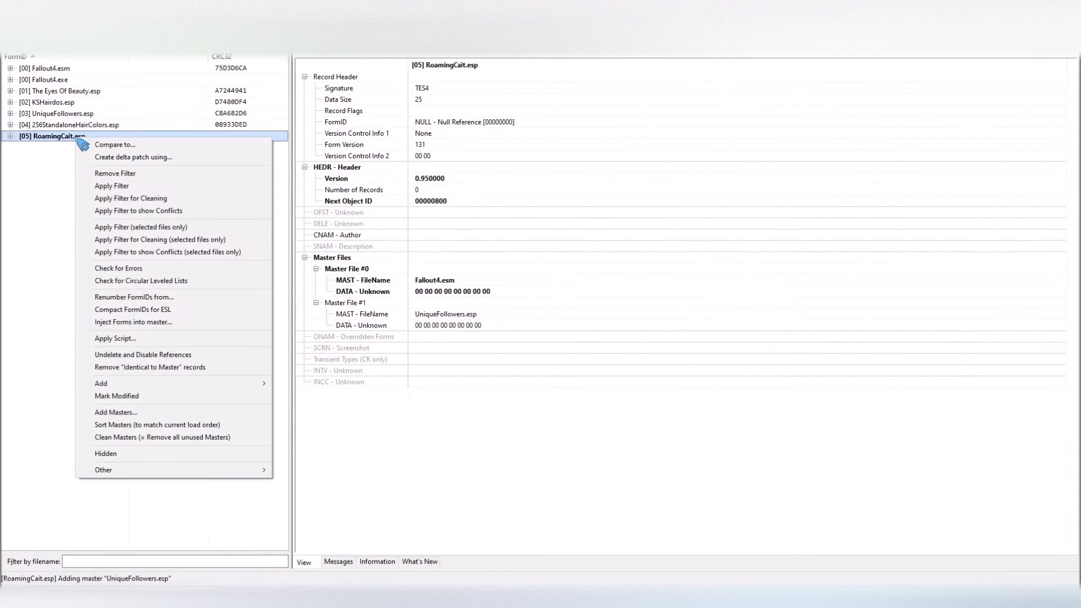
{"action": "left_click", "coordinate": [173, 413]}
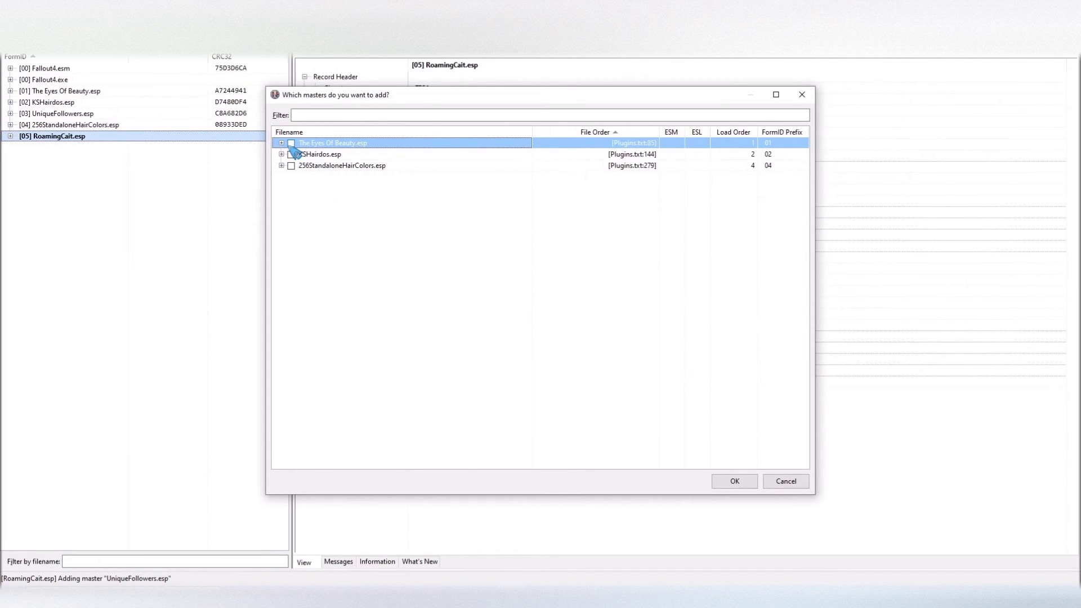
{"action": "left_click", "coordinate": [291, 143]}
{"action": "left_click", "coordinate": [292, 155]}
{"action": "left_click", "coordinate": [291, 166]}
{"action": "left_click", "coordinate": [735, 481]}
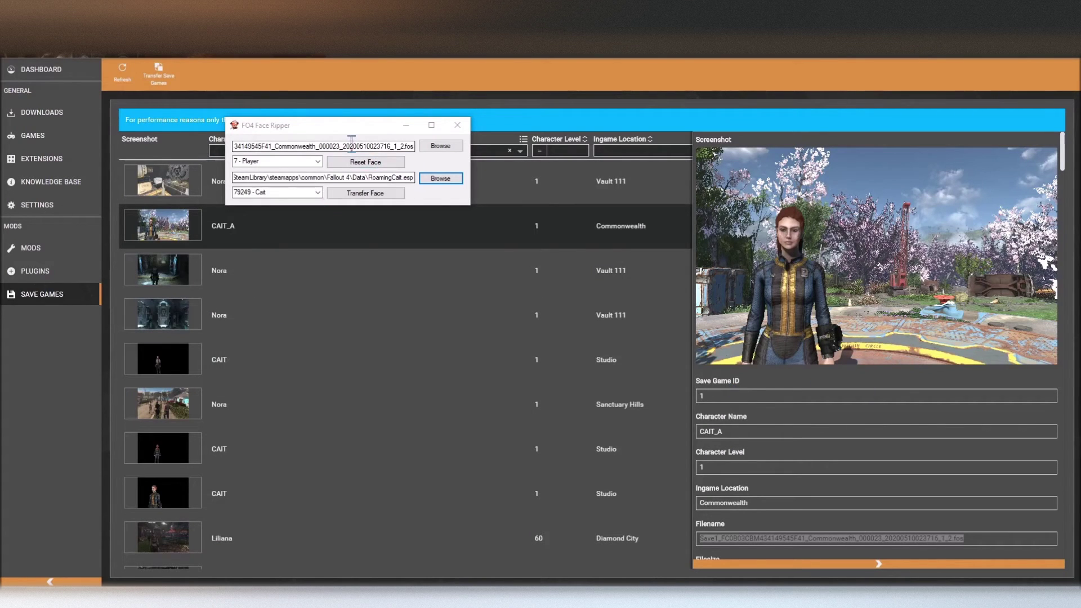
Switch to FO4 Face Ripper and review the file path of the selected source save game
{"action": "left_click_drag", "start_coordinate": [315, 135], "coordinate": [337, 151]}
{"action": "mouse_move", "coordinate": [274, 167]}
{"action": "left_mouse_down"}
{"action": "mouse_move", "coordinate": [439, 168]}
{"action": "mouse_move", "coordinate": [255, 167]}
{"action": "left_mouse_up"}
{"action": "left_click", "coordinate": [282, 167]}
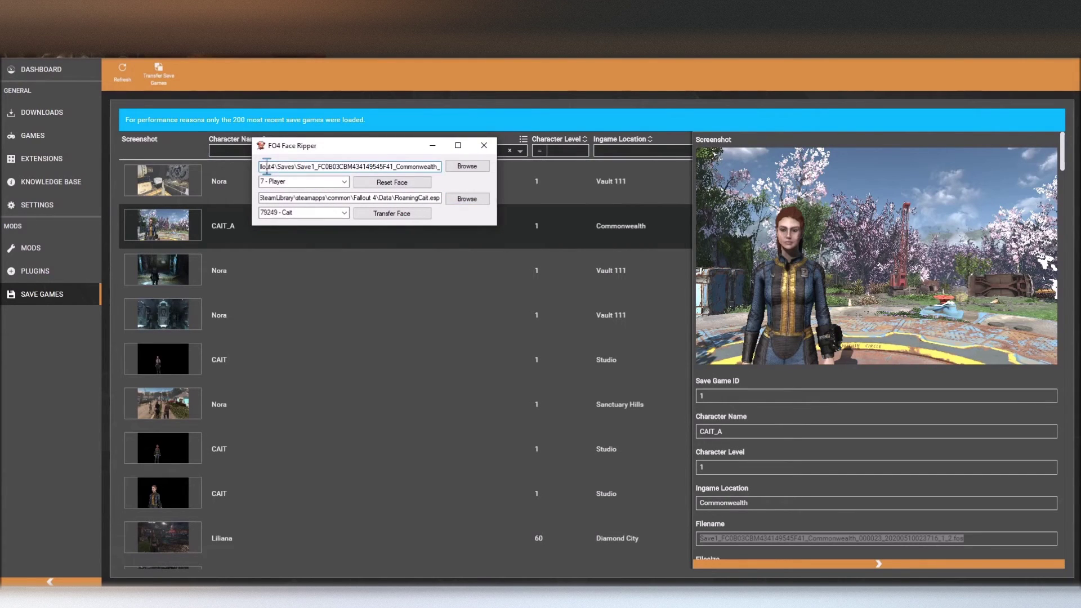
Check the target path to RoamingCait.esp and transfer the Player's face to 79249 - Cait
{"action": "left_click", "coordinate": [301, 197]}
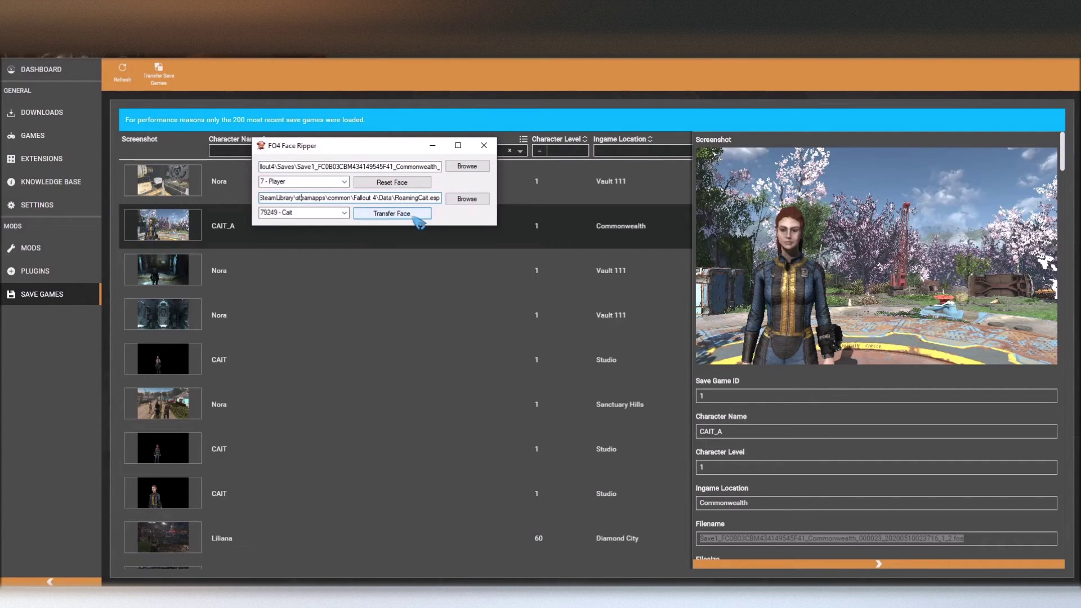
{"action": "left_click_drag", "start_coordinate": [274, 197], "coordinate": [499, 197]}
{"action": "left_click", "coordinate": [275, 195]}
{"action": "left_click", "coordinate": [389, 199]}
{"action": "left_click_drag", "start_coordinate": [367, 197], "coordinate": [433, 198]}
{"action": "left_click", "coordinate": [418, 199]}
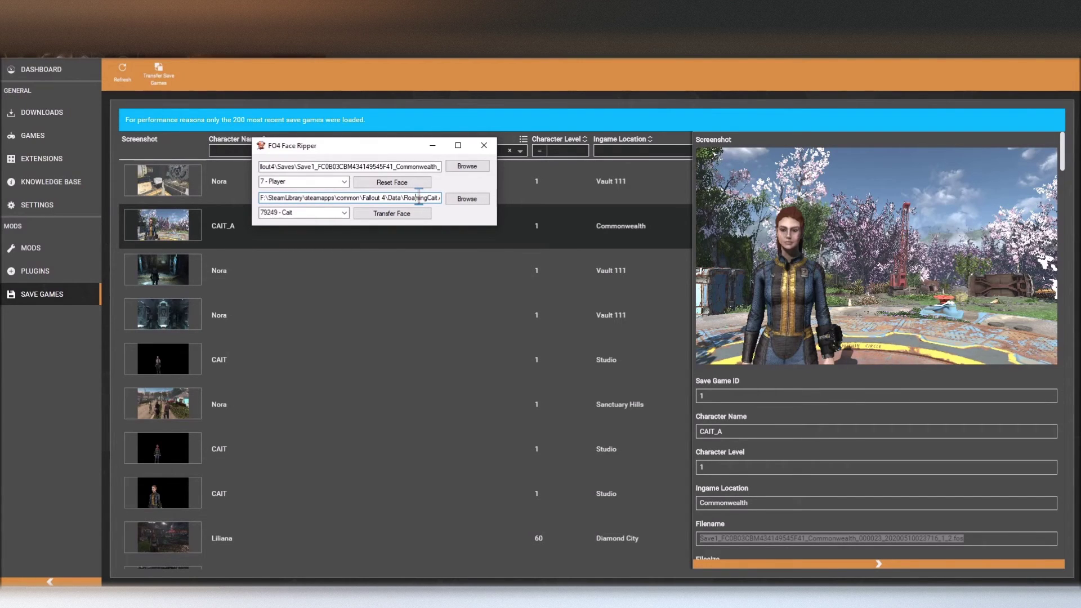
{"action": "left_click", "coordinate": [407, 217]}
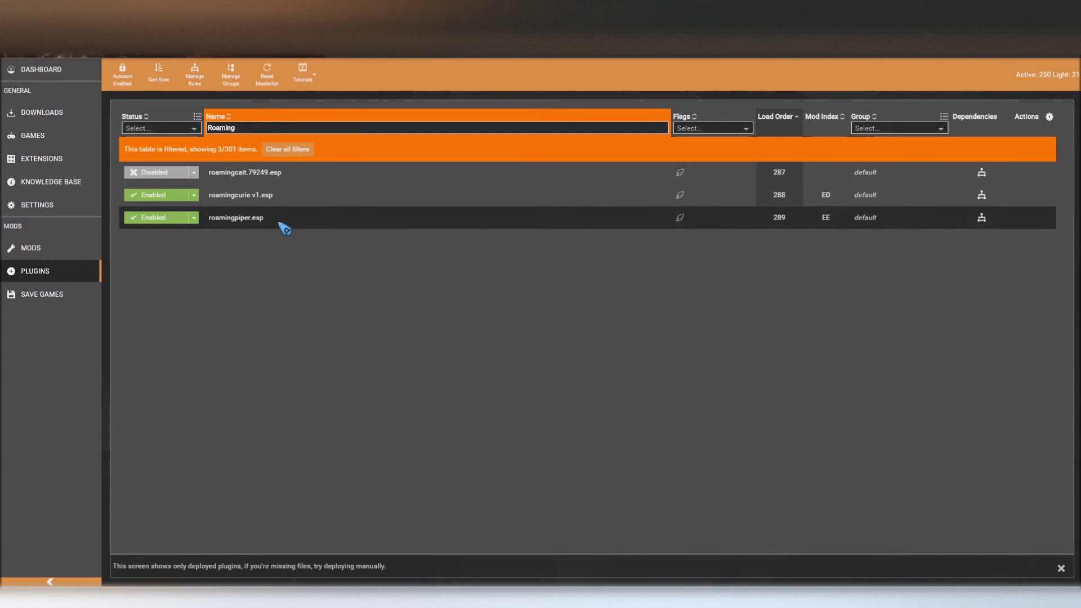
Enable the roamingcait.79249.esp plugin in the mod manager's plugin list
{"action": "left_click", "coordinate": [153, 176]}
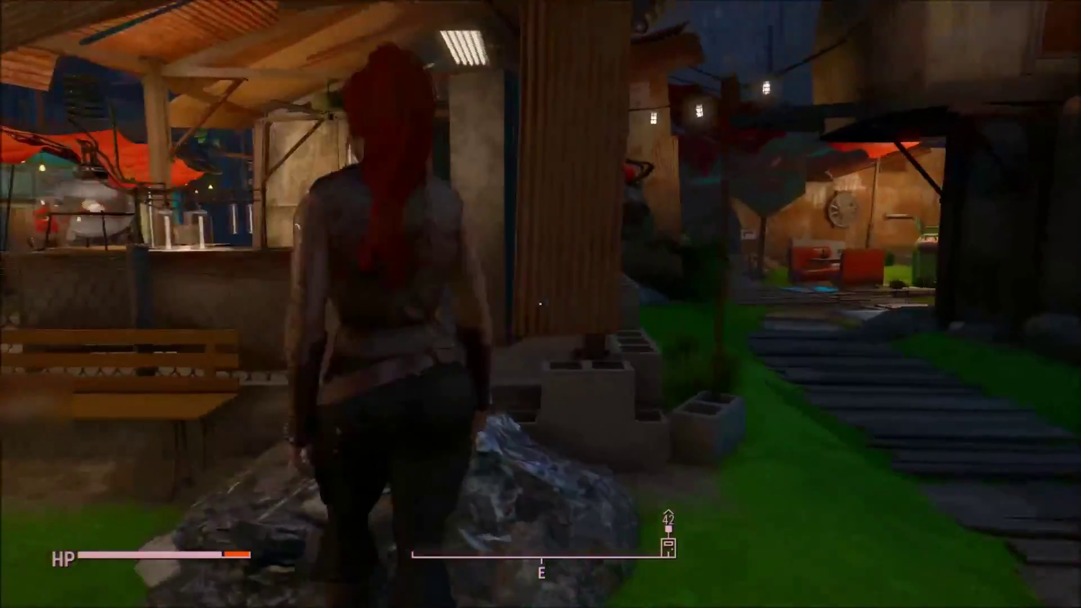
{"action": "key", "text": "d"}
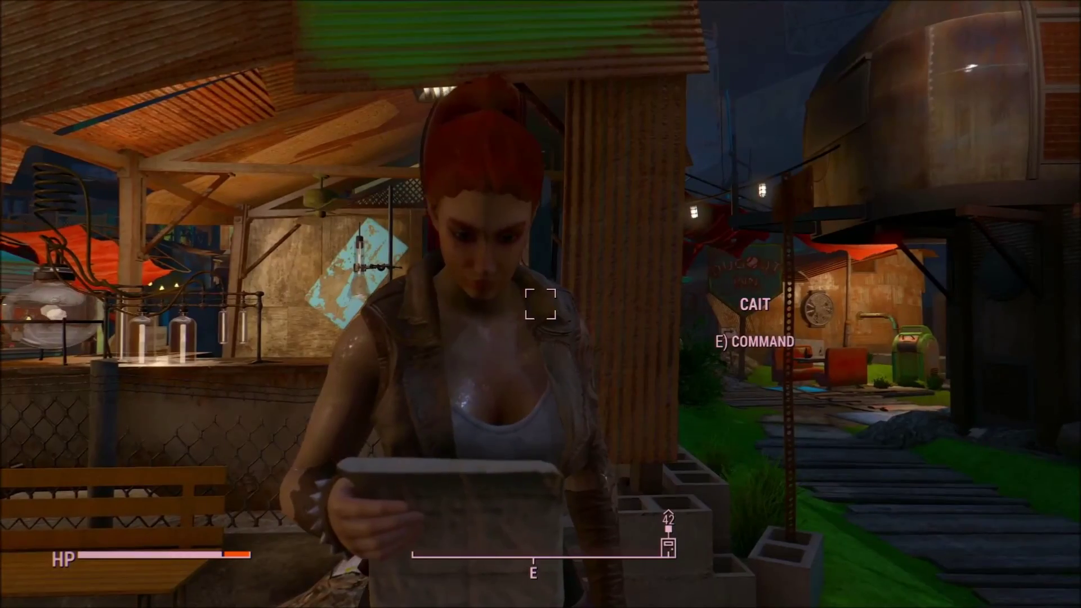
{"action": "key", "text": "s"}
{"action": "key", "text": "e"}
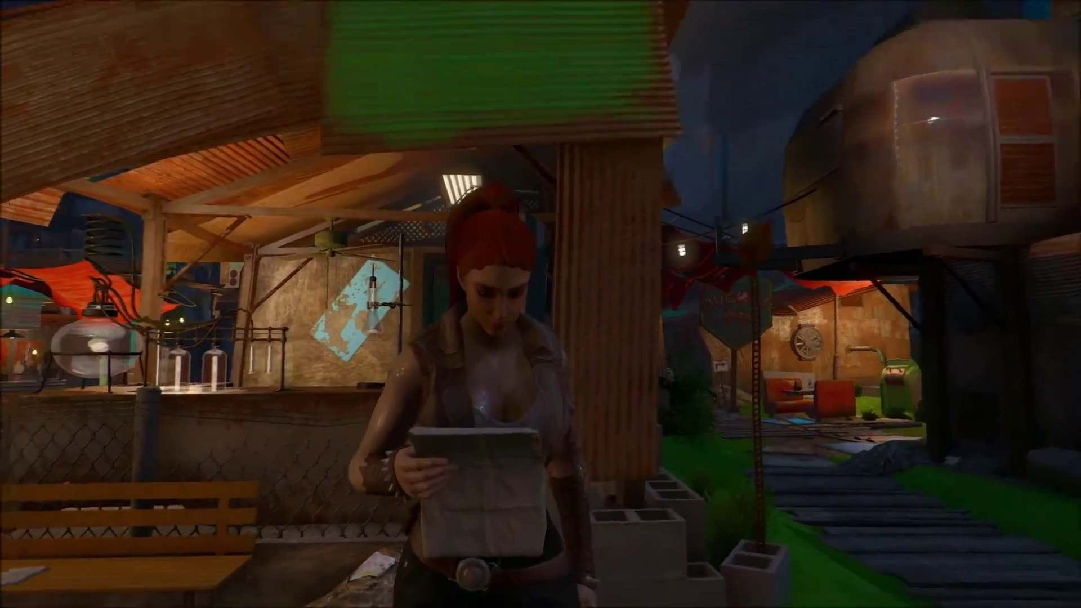